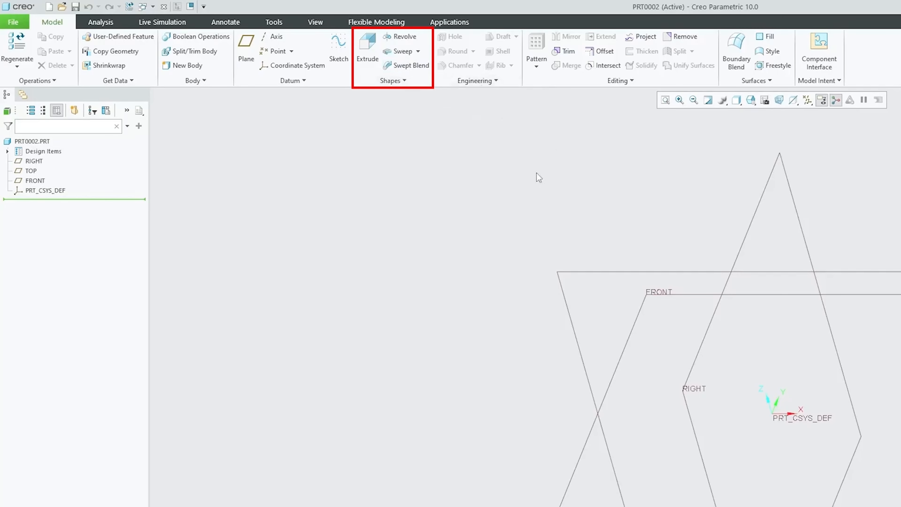
Start a new sketch on the RIGHT datum plane with the default sketch orientation
{"action": "middle_click_drag", "start_coordinate": [537, 173], "coordinate": [477, 172]}
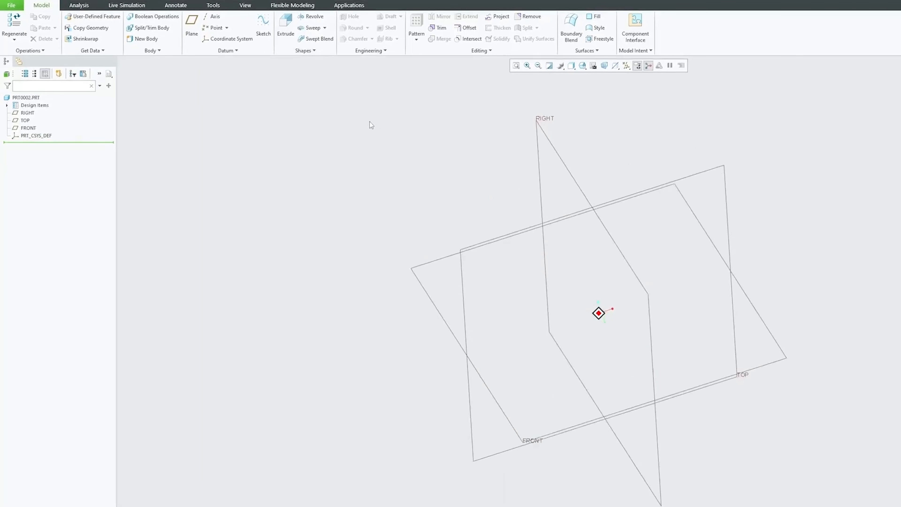
{"action": "middle_click_drag", "start_coordinate": [370, 121], "coordinate": [182, 111]}
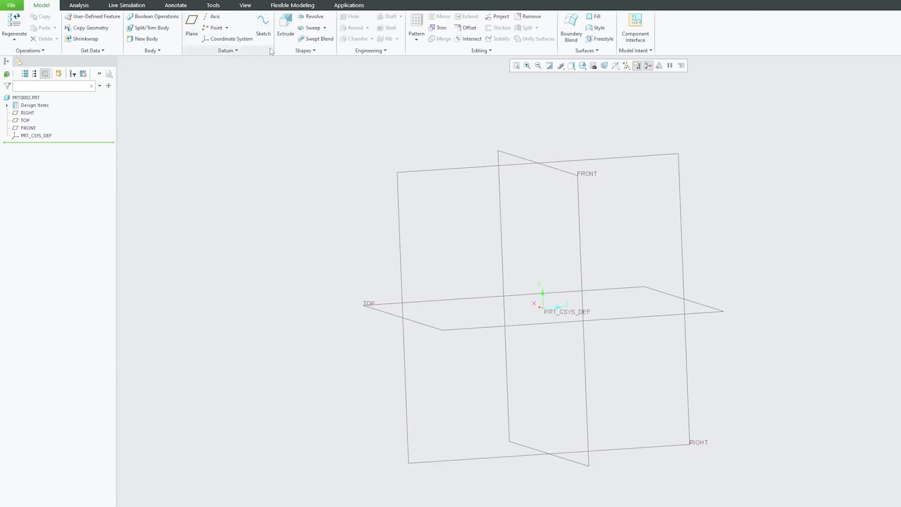
{"action": "left_click", "coordinate": [263, 25]}
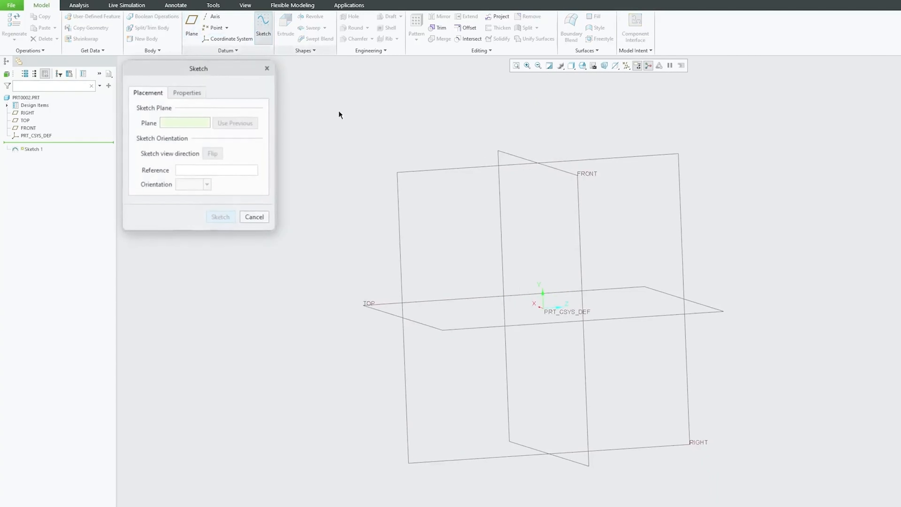
{"action": "left_click", "coordinate": [440, 174]}
{"action": "left_click", "coordinate": [217, 220]}
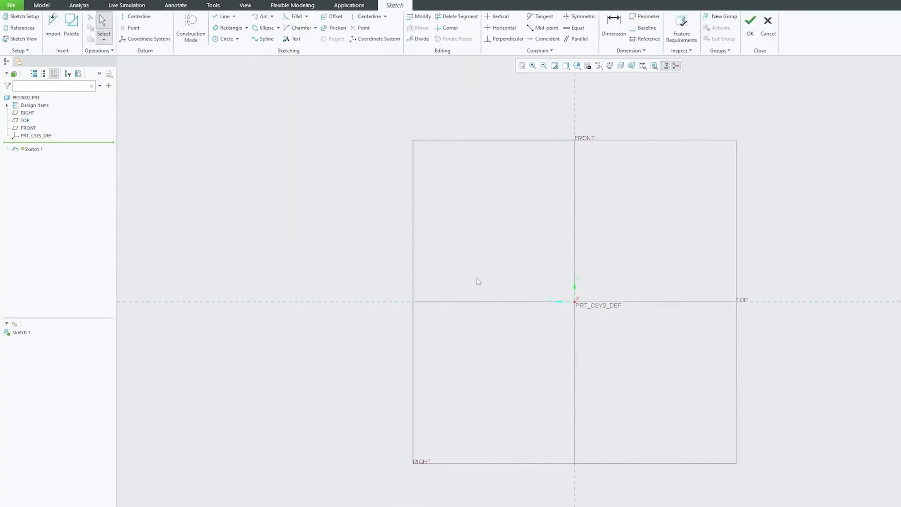
Sketch a wavy five-point spline across both sides of the FRONT plane and finish the sketch
{"action": "left_click", "coordinate": [262, 38]}
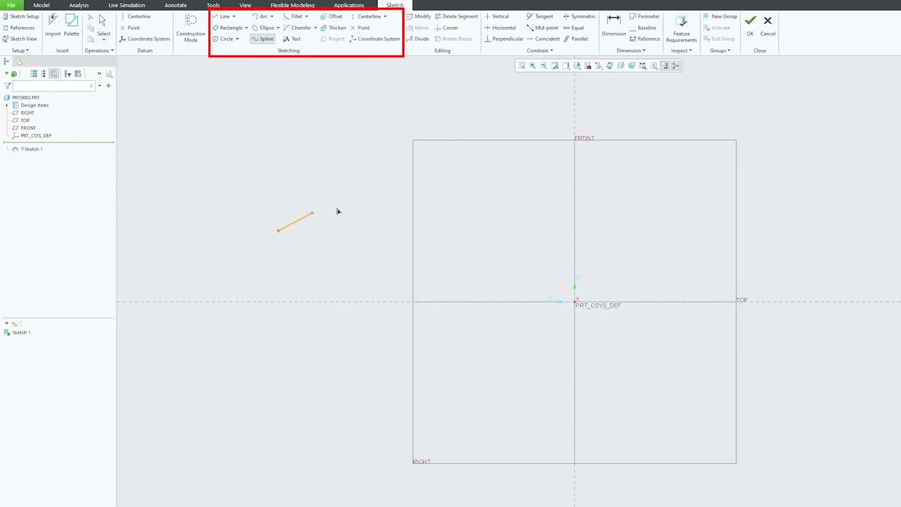
{"action": "left_click", "coordinate": [278, 231]}
{"action": "left_click", "coordinate": [493, 266]}
{"action": "left_click", "coordinate": [622, 340]}
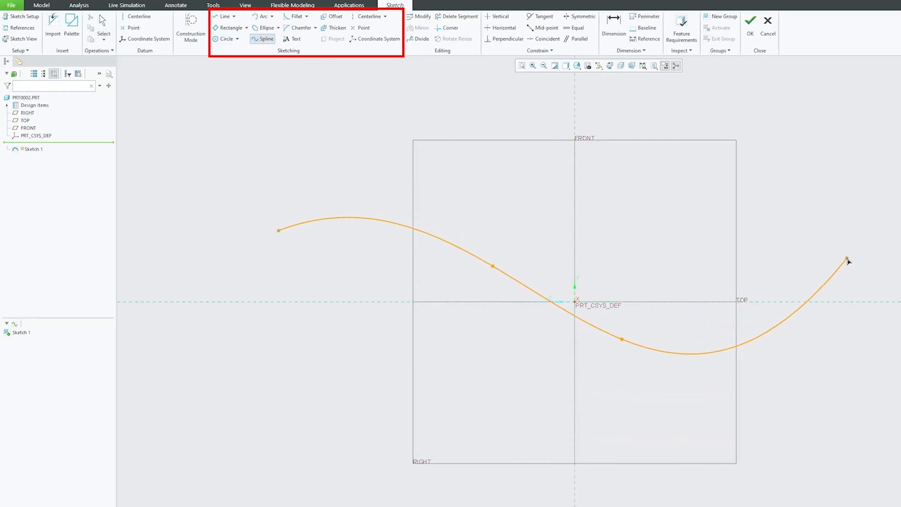
{"action": "left_click", "coordinate": [863, 272]}
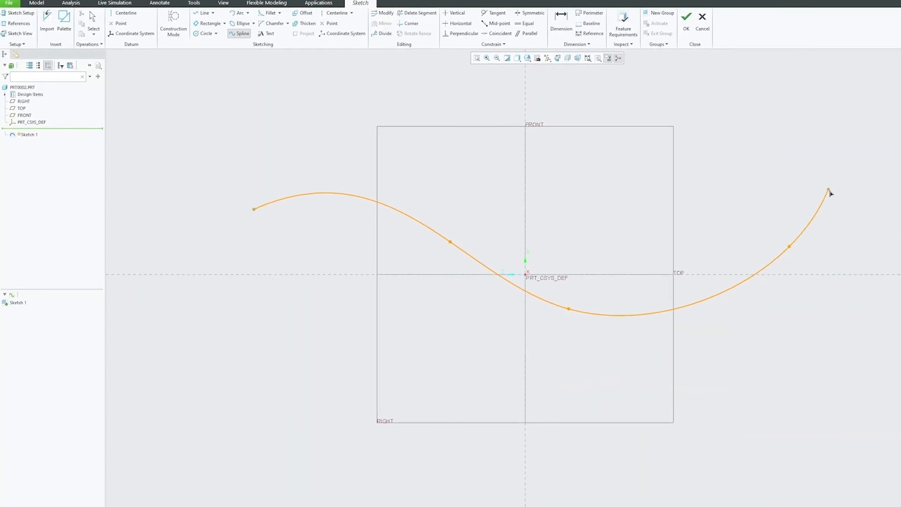
{"action": "left_click", "coordinate": [874, 208]}
{"action": "middle_click", "coordinate": [679, 87]}
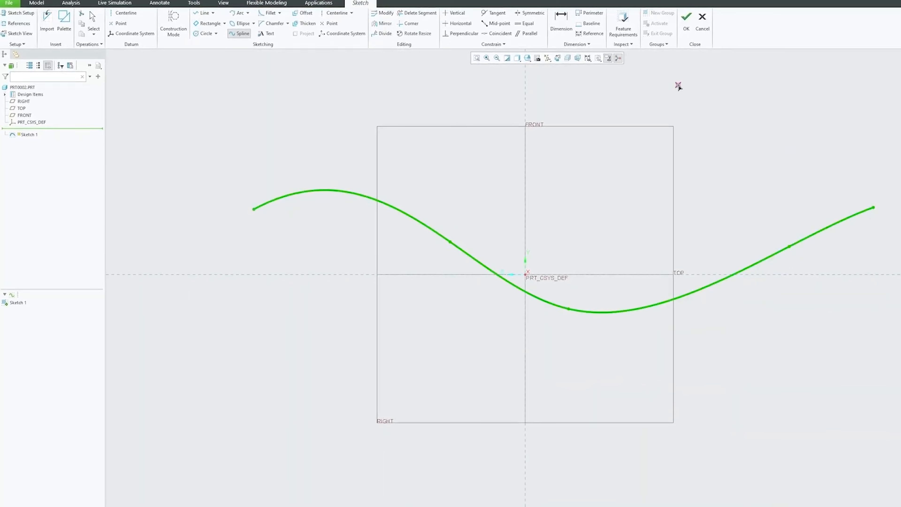
{"action": "left_click", "coordinate": [686, 22]}
Create three datum points on the spline: one near its crest, one on the far rising stretch, and one midway on the descending stretch
{"action": "mouse_move", "coordinate": [388, 183]}
{"action": "middle_mouse_down"}
{"action": "mouse_move", "coordinate": [416, 246]}
{"action": "mouse_move", "coordinate": [354, 191]}
{"action": "mouse_move", "coordinate": [507, 150]}
{"action": "middle_mouse_up"}
{"action": "middle_click_drag", "start_coordinate": [553, 166], "coordinate": [555, 168]}
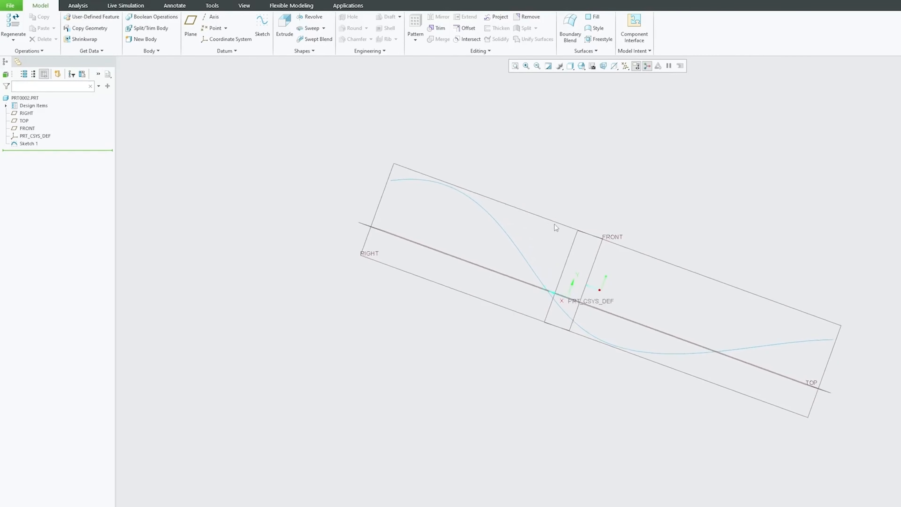
{"action": "mouse_move", "coordinate": [554, 224]}
{"action": "middle_mouse_down"}
{"action": "mouse_move", "coordinate": [221, 138]}
{"action": "mouse_move", "coordinate": [216, 61]}
{"action": "middle_mouse_up"}
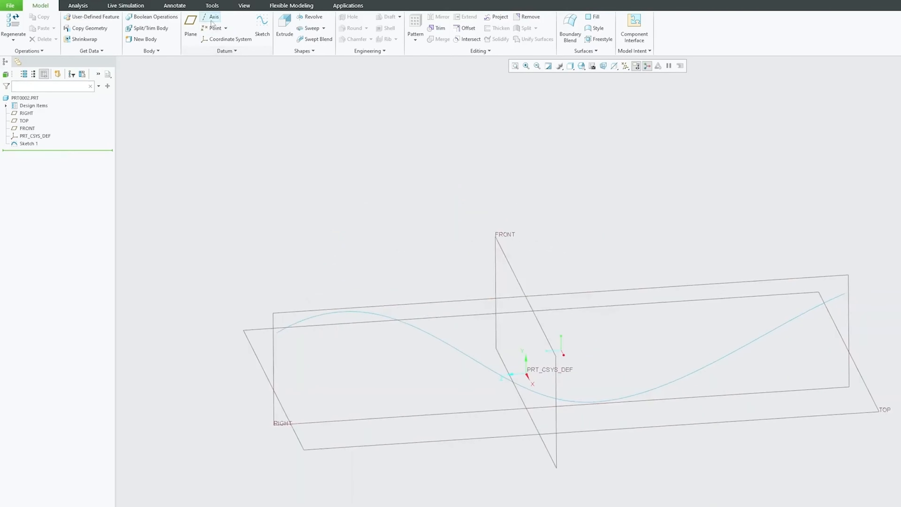
{"action": "left_click", "coordinate": [213, 28]}
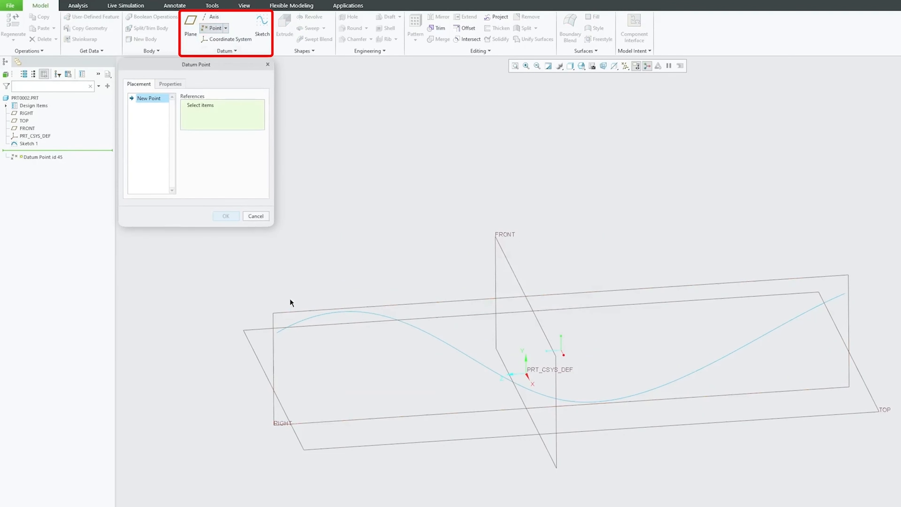
{"action": "left_click", "coordinate": [286, 327]}
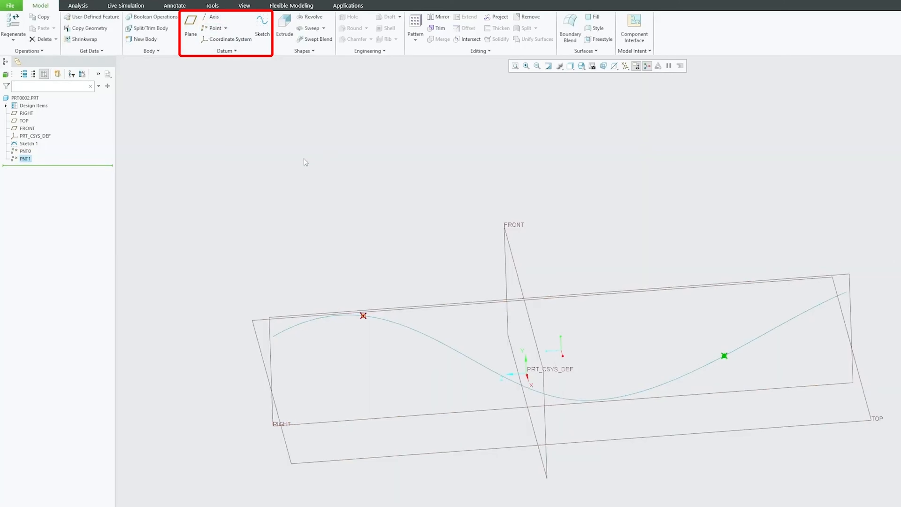
{"action": "left_click", "coordinate": [213, 28]}
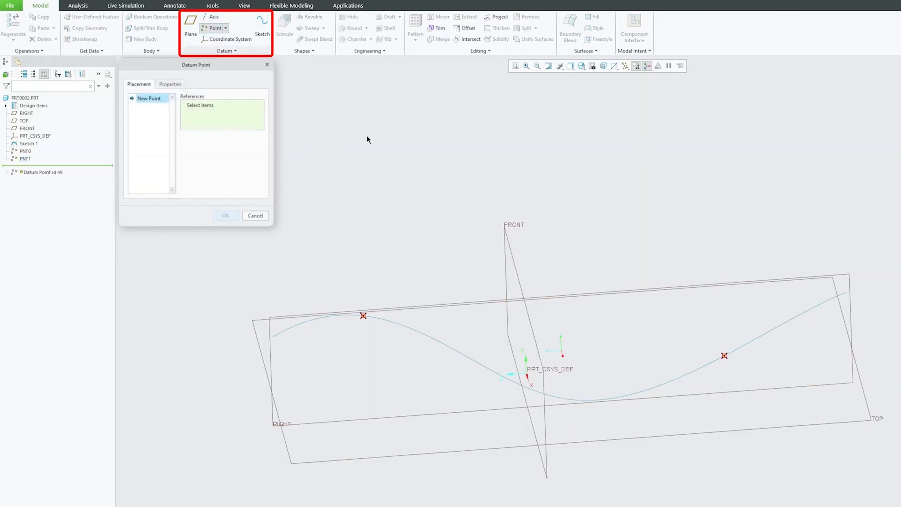
{"action": "left_click", "coordinate": [495, 370]}
{"action": "middle_click", "coordinate": [657, 267]}
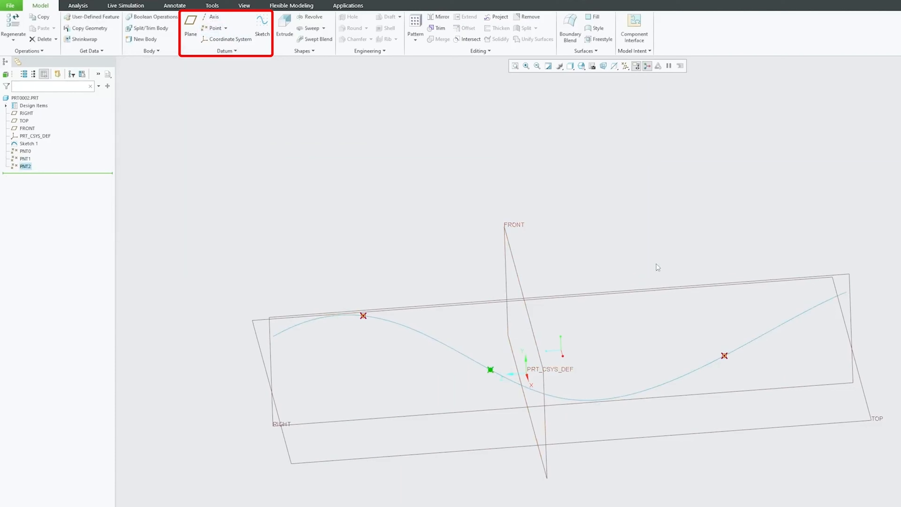
Create a datum plane through point PNT0 and normal to the spline curve
{"action": "left_click", "coordinate": [191, 25]}
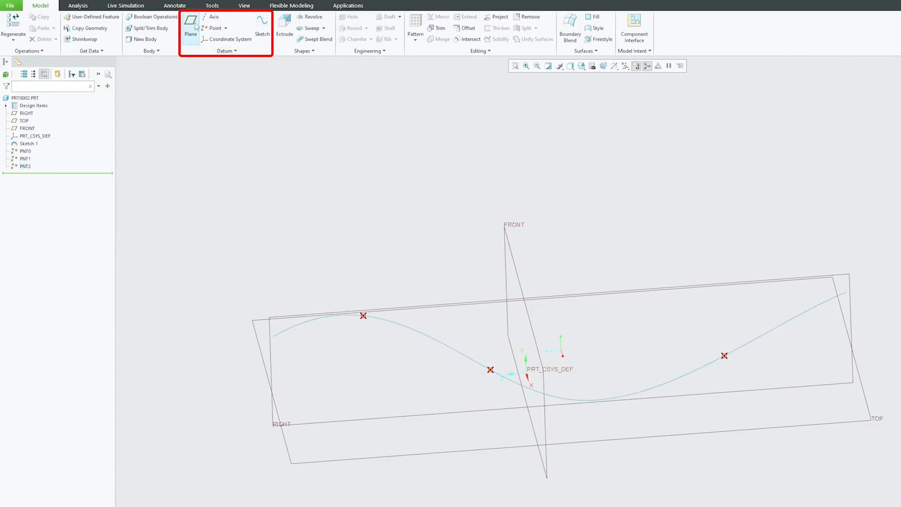
{"action": "left_click", "coordinate": [363, 315]}
{"action": "left_click", "coordinate": [383, 320], "text": "ctrl"}
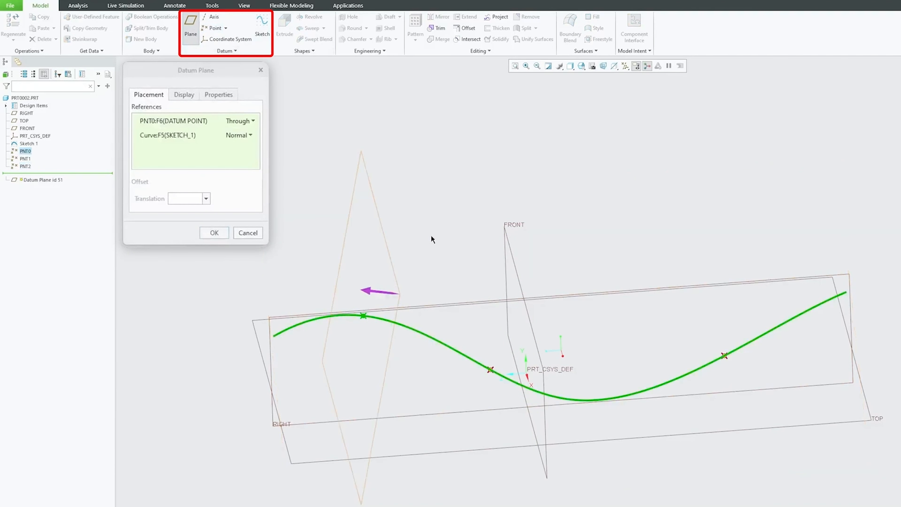
{"action": "left_click", "coordinate": [213, 233]}
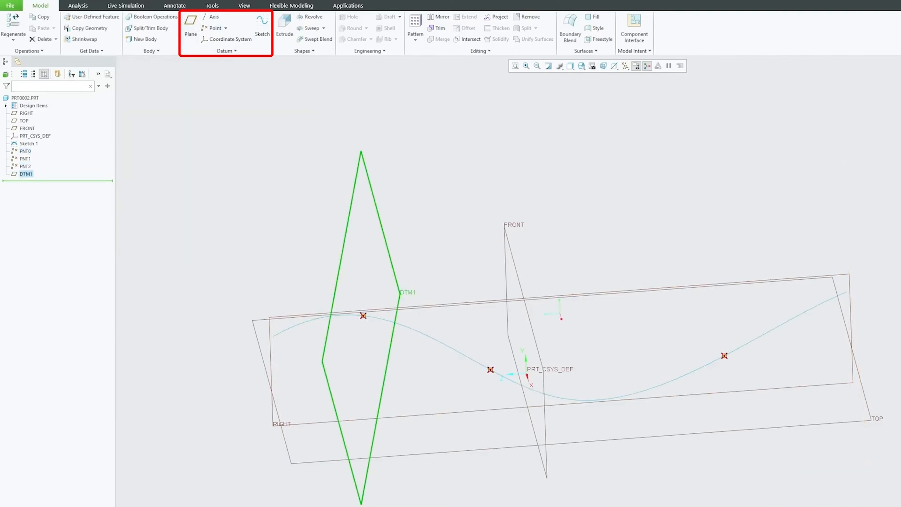
Create a datum plane through point PNT2 and normal to the spline curve
{"action": "left_click", "coordinate": [194, 28]}
{"action": "left_click", "coordinate": [490, 370]}
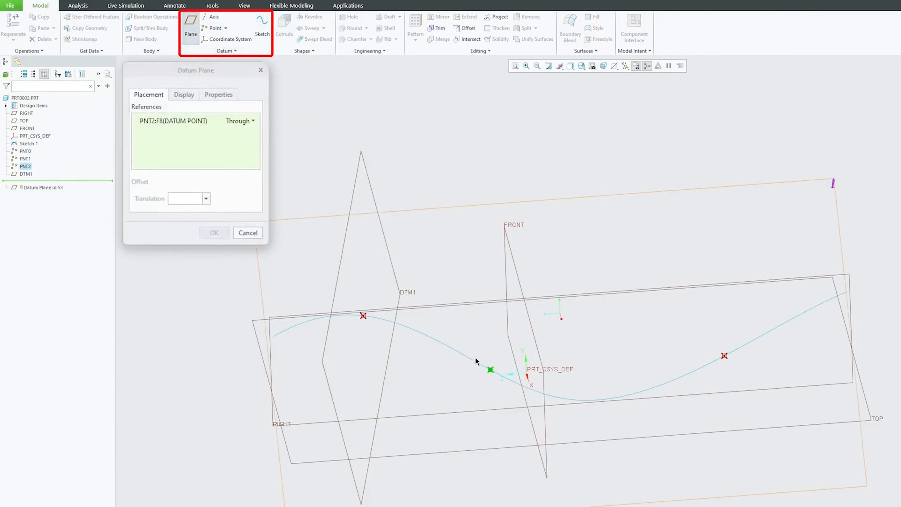
{"action": "left_click", "coordinate": [459, 354], "text": "ctrl"}
{"action": "left_click", "coordinate": [214, 232]}
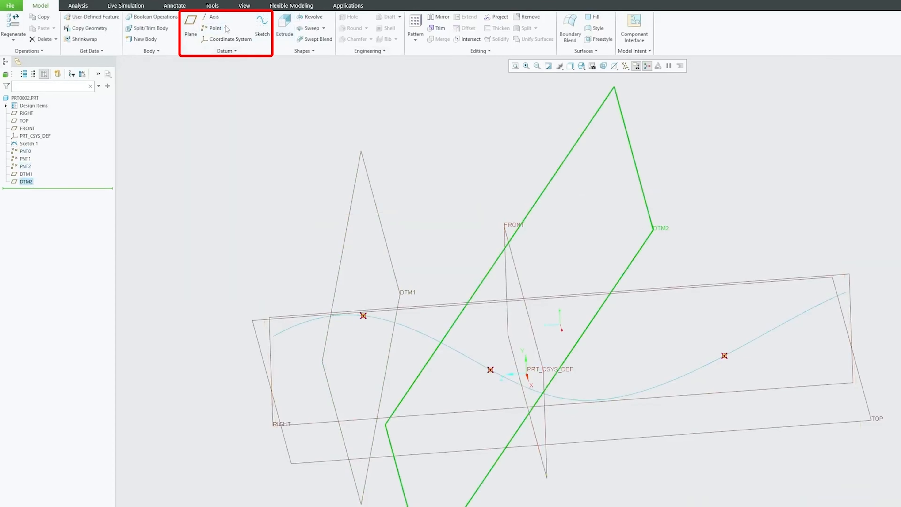
Create a datum plane through point PNT1 and normal to the spline curve
{"action": "left_click", "coordinate": [191, 24]}
{"action": "left_click", "coordinate": [724, 357]}
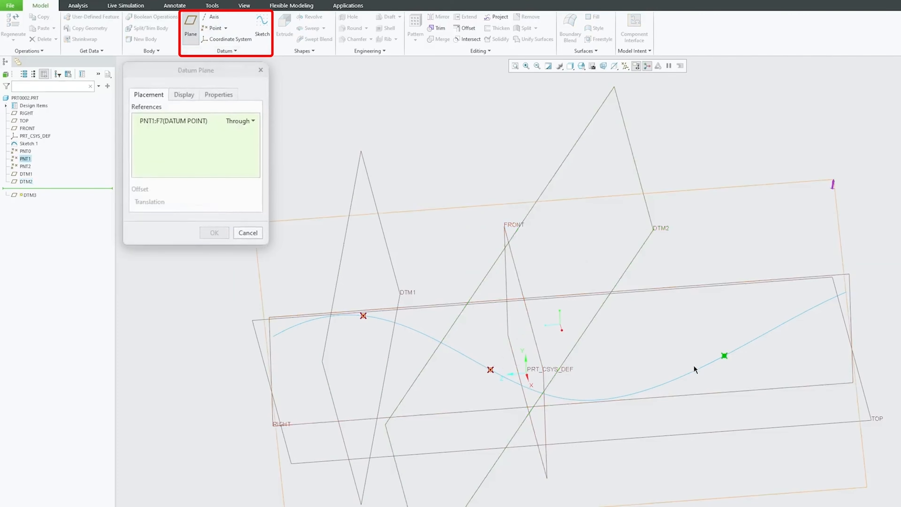
{"action": "left_click", "coordinate": [696, 372], "text": "ctrl"}
{"action": "left_click", "coordinate": [214, 232]}
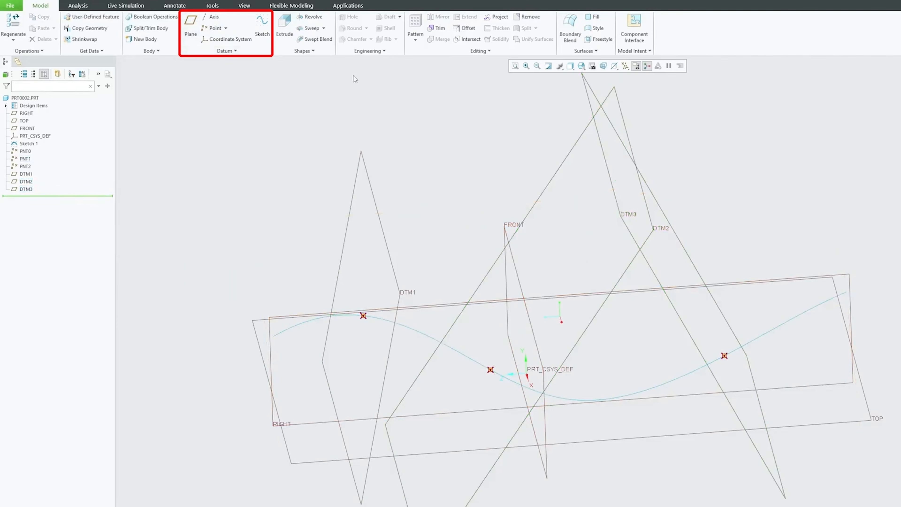
Create a datum plane through the spline's endpoint nearest PNT0, setting its curve reference to Normal
{"action": "left_click", "coordinate": [194, 37]}
{"action": "left_click", "coordinate": [289, 328]}
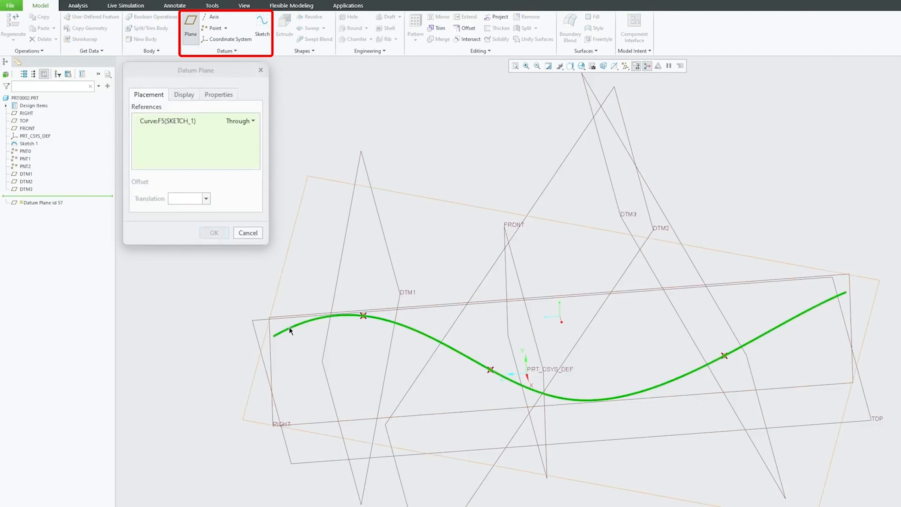
{"action": "left_click", "coordinate": [273, 336], "text": "ctrl"}
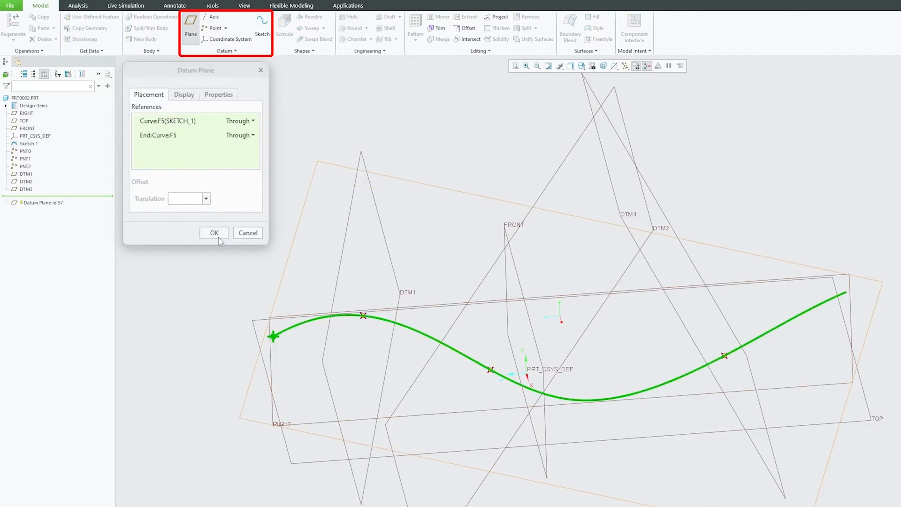
{"action": "scroll", "coordinate": [407, 234], "scroll_direction": "up", "scroll_amount": 2}
{"action": "mouse_move", "coordinate": [291, 195]}
{"action": "middle_mouse_down"}
{"action": "mouse_move", "coordinate": [451, 368]}
{"action": "mouse_move", "coordinate": [344, 306]}
{"action": "mouse_move", "coordinate": [346, 283]}
{"action": "middle_mouse_up"}
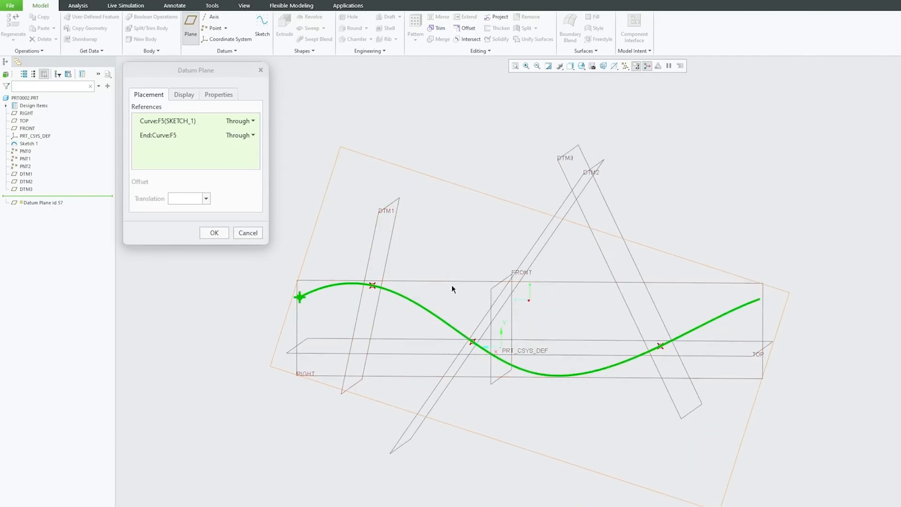
{"action": "left_click", "coordinate": [252, 136]}
{"action": "left_click", "coordinate": [252, 121]}
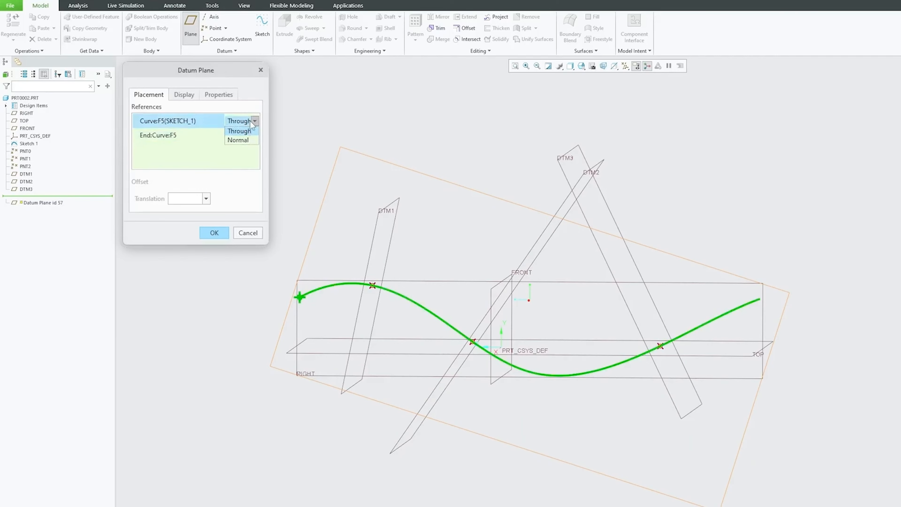
{"action": "left_click", "coordinate": [247, 141]}
{"action": "left_click", "coordinate": [208, 238]}
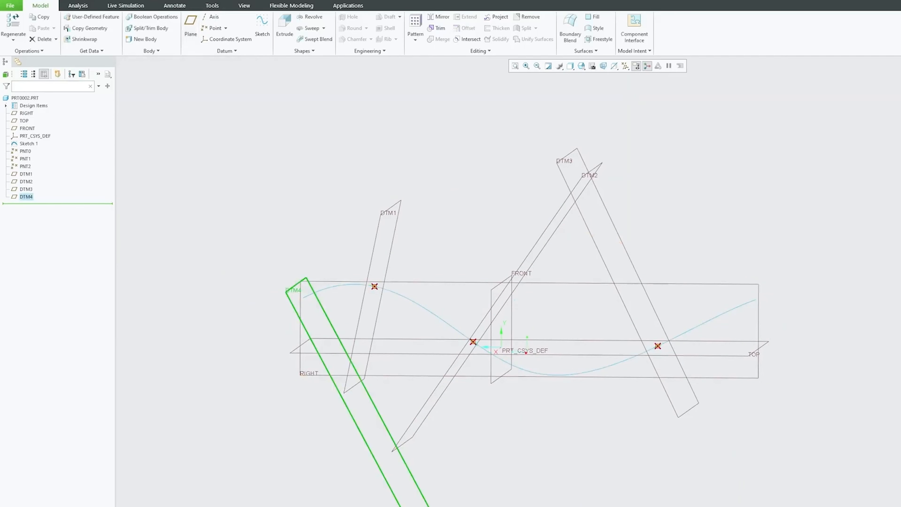
Hide the default RIGHT, TOP and FRONT datum planes
{"action": "middle_click_drag", "start_coordinate": [540, 158], "coordinate": [496, 165]}
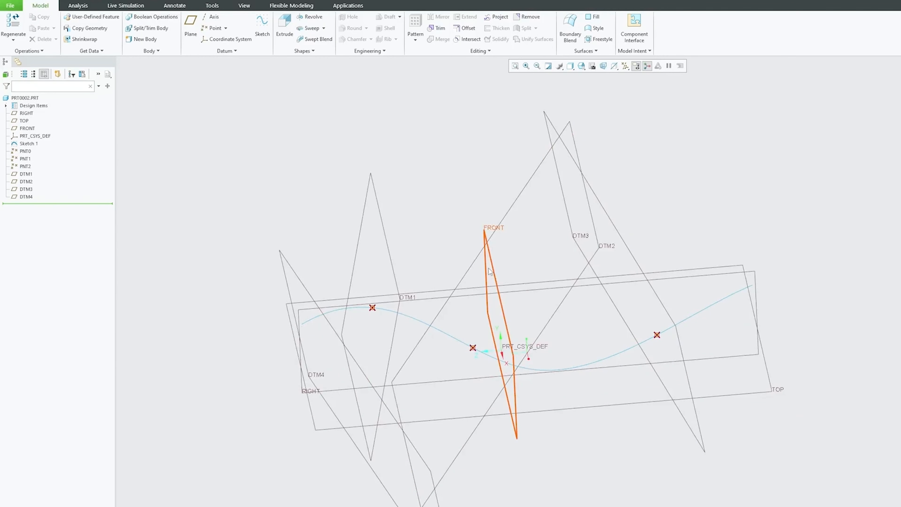
{"action": "left_click", "coordinate": [27, 113]}
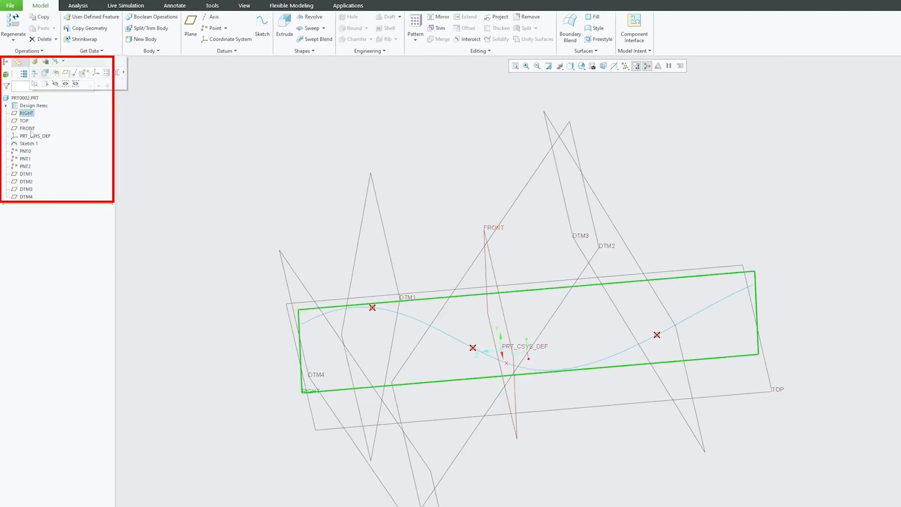
{"action": "left_click", "coordinate": [31, 129], "text": "shift"}
{"action": "left_click", "coordinate": [47, 103]}
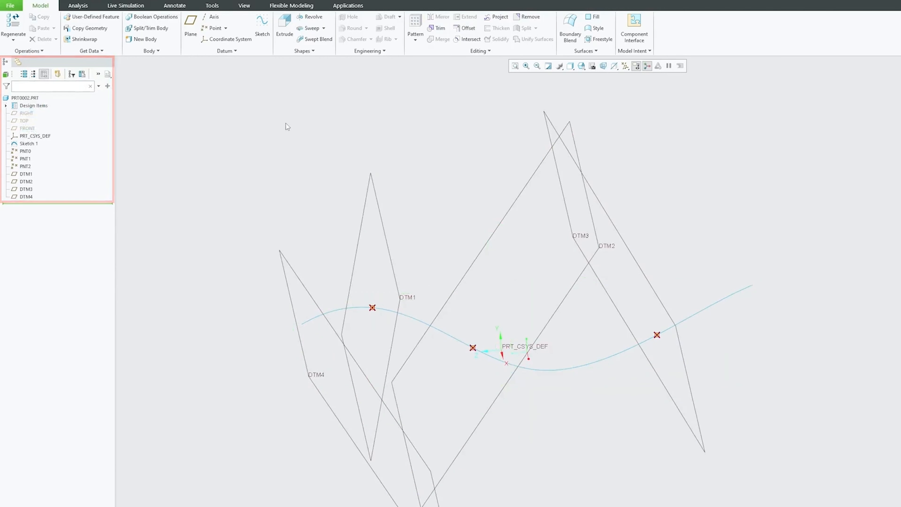
Create a datum plane through the spline's endpoint nearest PNT1 and normal to the curve
{"action": "middle_click_drag", "start_coordinate": [325, 139], "coordinate": [303, 148]}
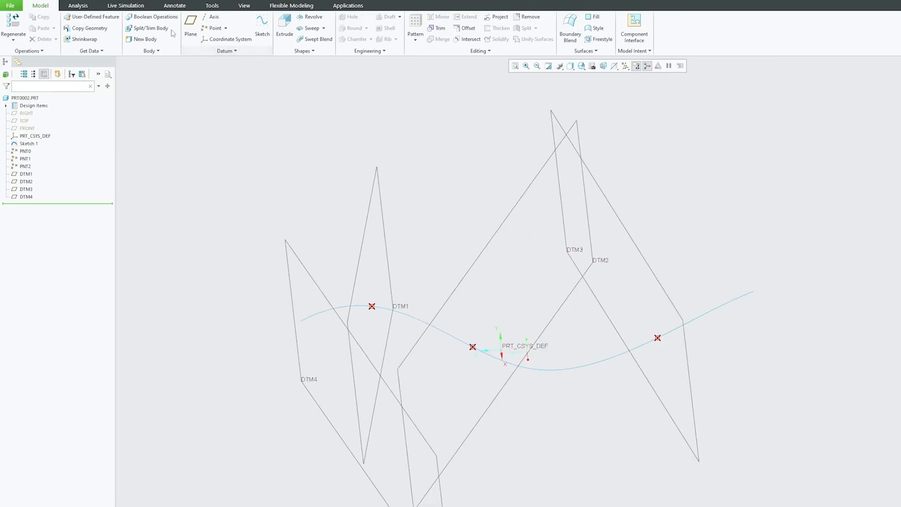
{"action": "left_click", "coordinate": [192, 24]}
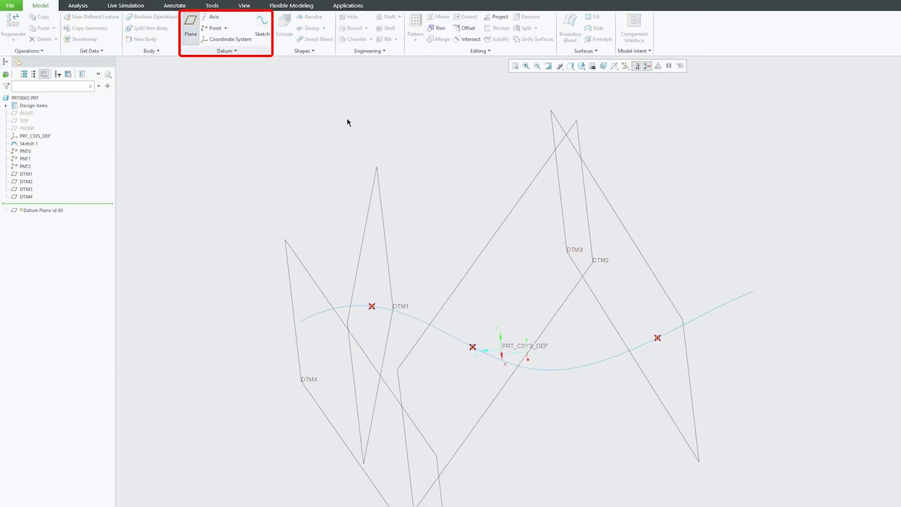
{"action": "left_click", "coordinate": [754, 291]}
{"action": "left_click", "coordinate": [731, 303], "text": "ctrl"}
{"action": "left_click", "coordinate": [214, 233]}
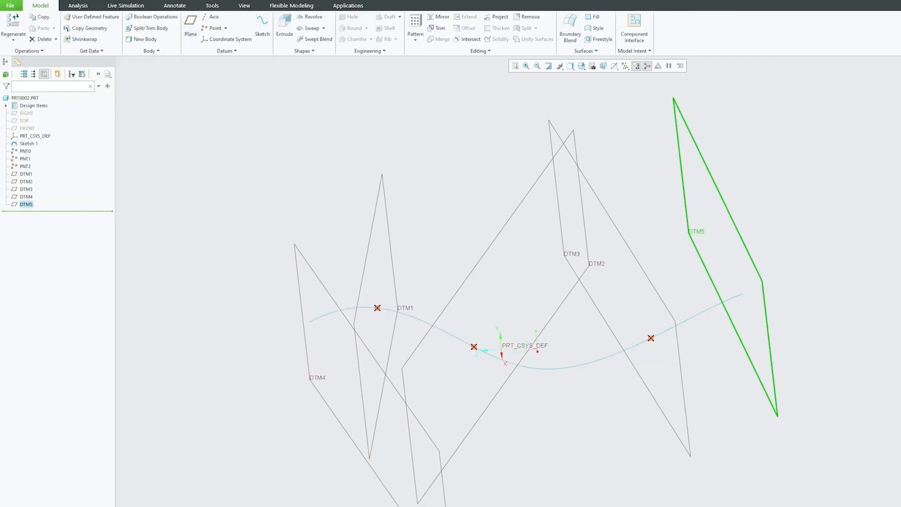
Start a new sketch on datum plane DTM5 at the spline's end
{"action": "middle_click_drag", "start_coordinate": [745, 221], "coordinate": [735, 288]}
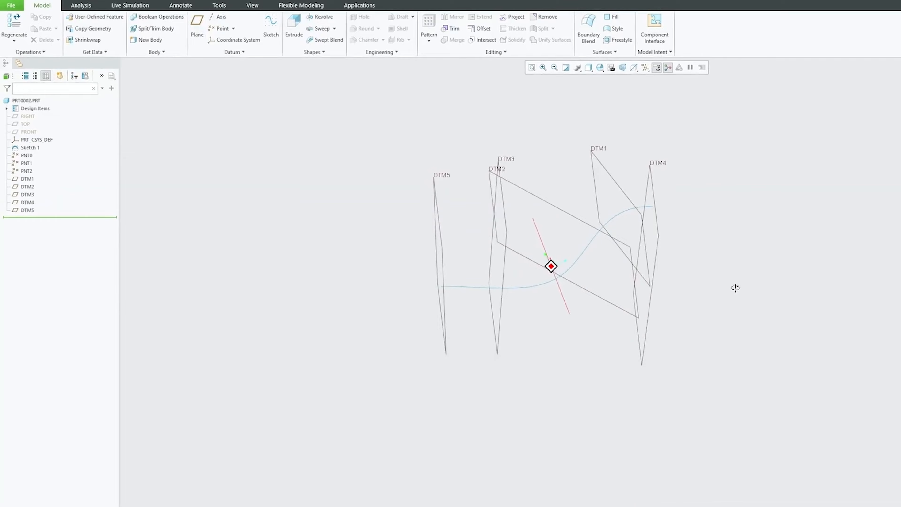
{"action": "middle_click_drag", "start_coordinate": [611, 354], "coordinate": [614, 324]}
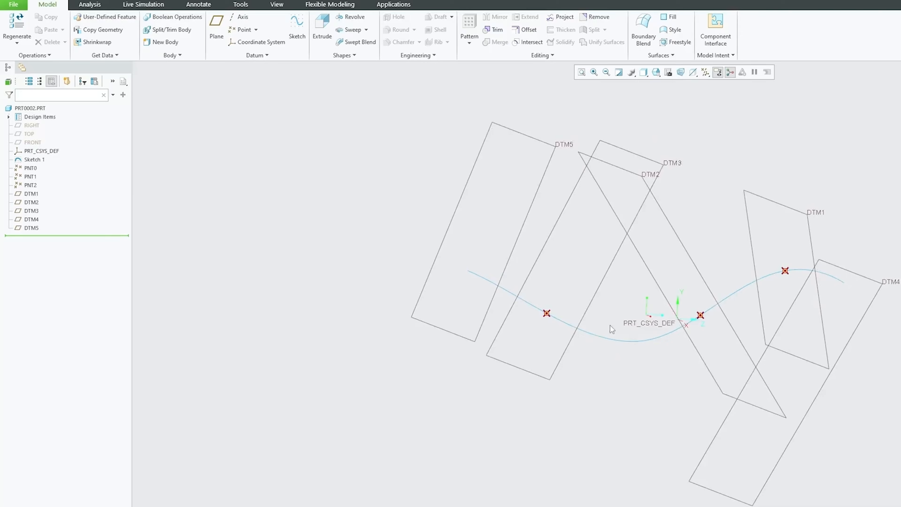
{"action": "left_click", "coordinate": [530, 304]}
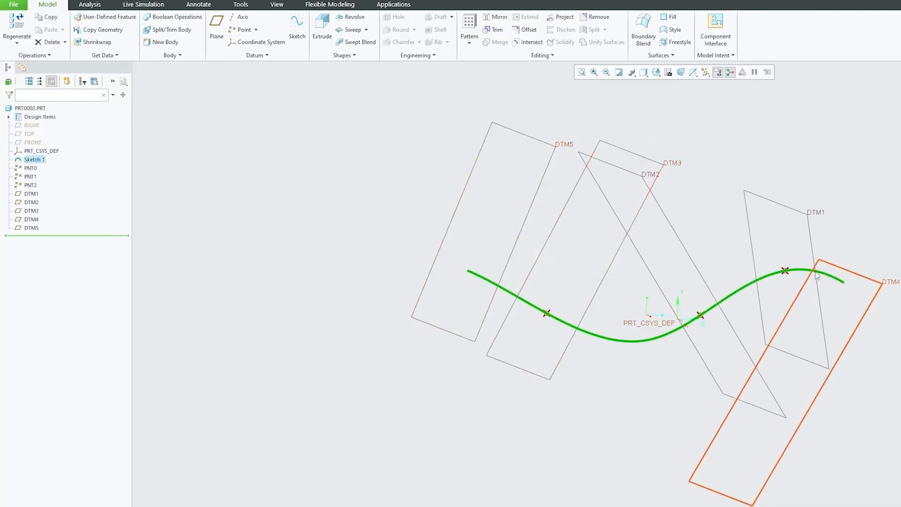
{"action": "left_click", "coordinate": [835, 128]}
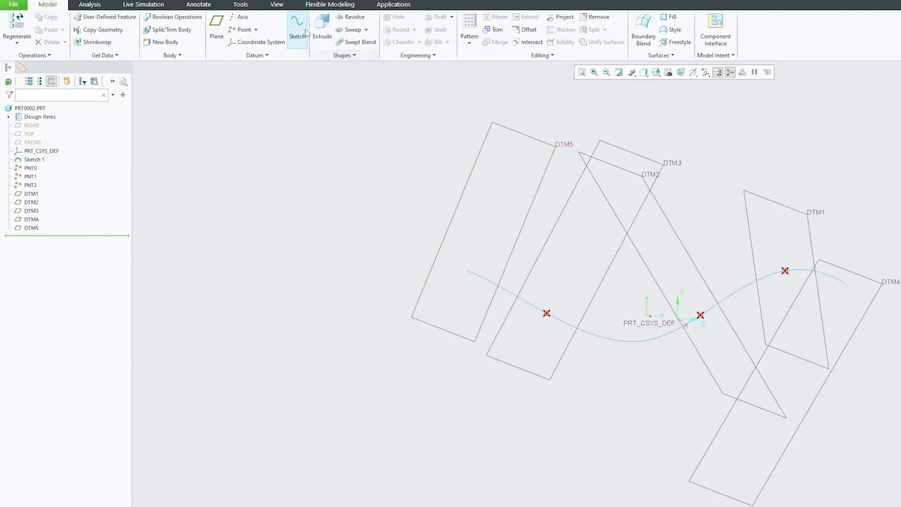
{"action": "left_click", "coordinate": [296, 29]}
{"action": "middle_click_drag", "start_coordinate": [350, 165], "coordinate": [577, 229]}
{"action": "middle_click_drag", "start_coordinate": [833, 228], "coordinate": [643, 306]}
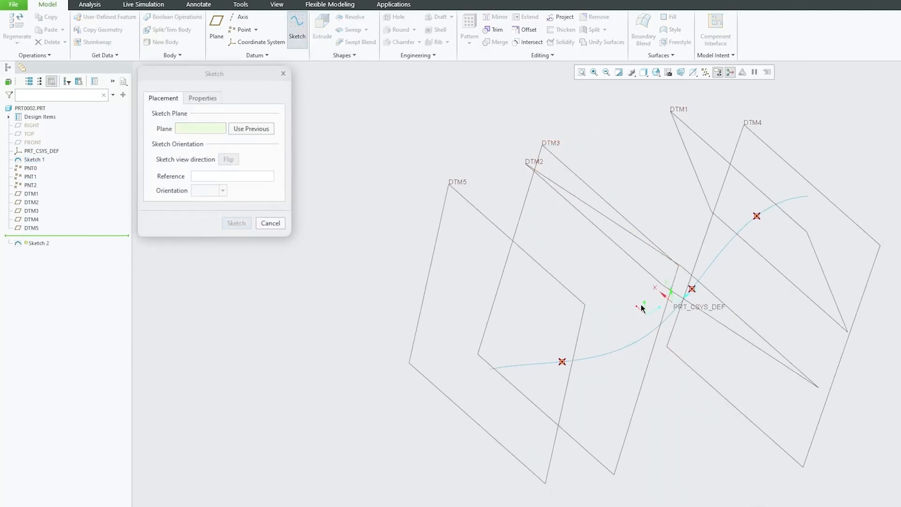
{"action": "left_click", "coordinate": [563, 289]}
{"action": "left_click", "coordinate": [235, 223]}
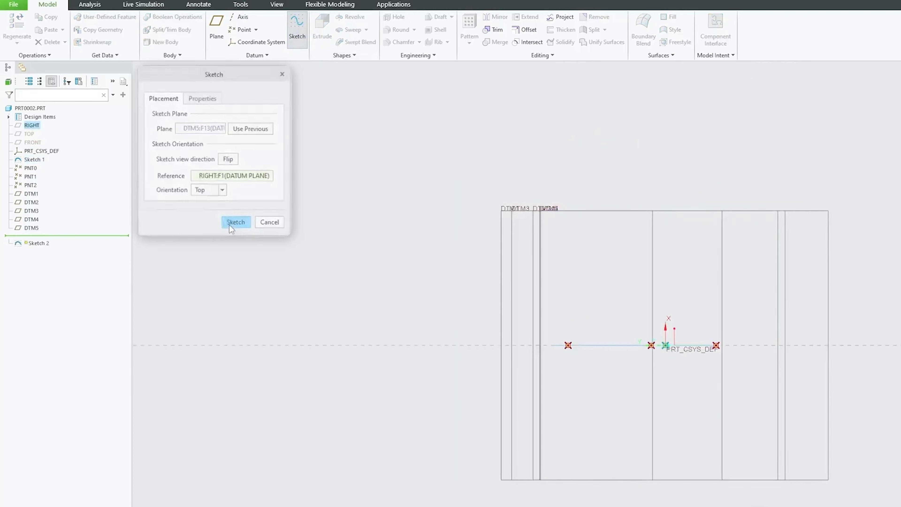
Add the spline's endpoint on DTM5 as a sketch reference
{"action": "mouse_move", "coordinate": [501, 288]}
{"action": "middle_mouse_down"}
{"action": "mouse_move", "coordinate": [554, 346]}
{"action": "mouse_move", "coordinate": [634, 318]}
{"action": "mouse_move", "coordinate": [748, 376]}
{"action": "mouse_move", "coordinate": [674, 401]}
{"action": "middle_mouse_up"}
{"action": "scroll", "coordinate": [413, 339], "scroll_direction": "down", "scroll_amount": 2}
{"action": "scroll", "coordinate": [582, 455], "scroll_direction": "up", "scroll_amount": 1}
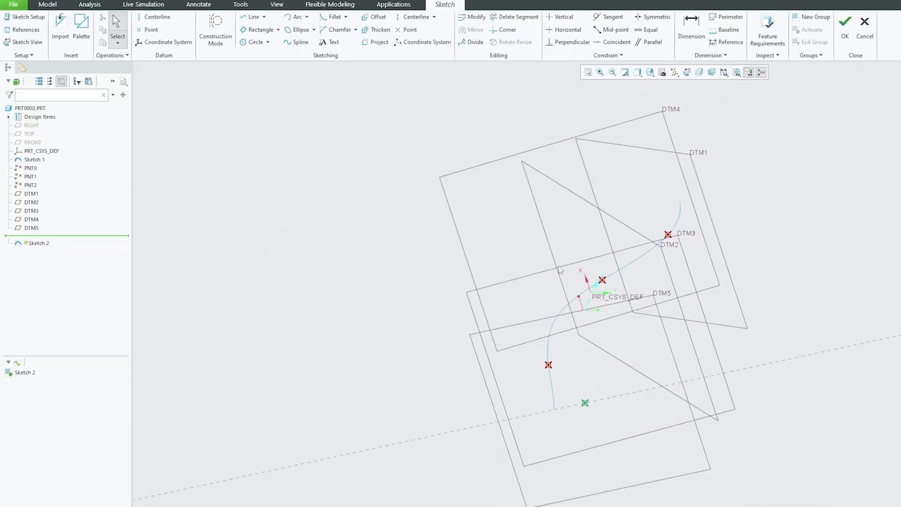
{"action": "left_click", "coordinate": [25, 30]}
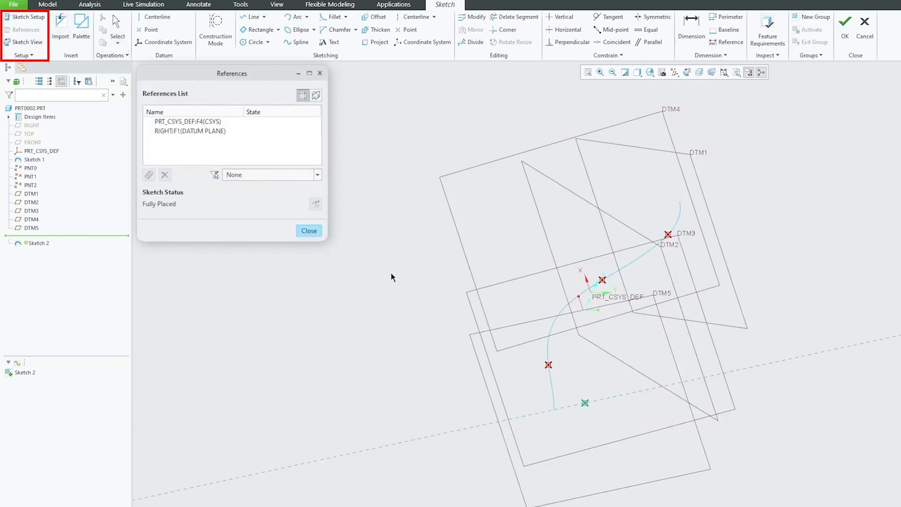
{"action": "left_click", "coordinate": [556, 412]}
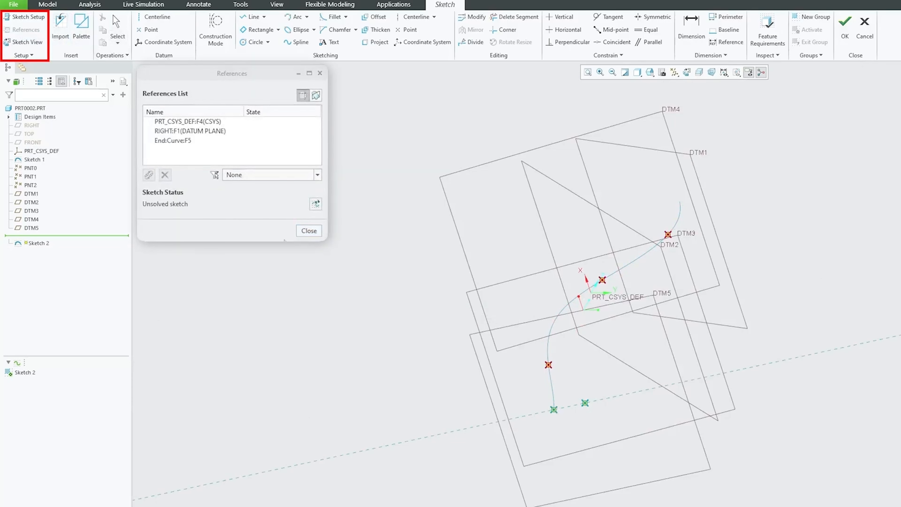
{"action": "left_click", "coordinate": [307, 232]}
{"action": "middle_click_drag", "start_coordinate": [527, 412], "coordinate": [569, 415]}
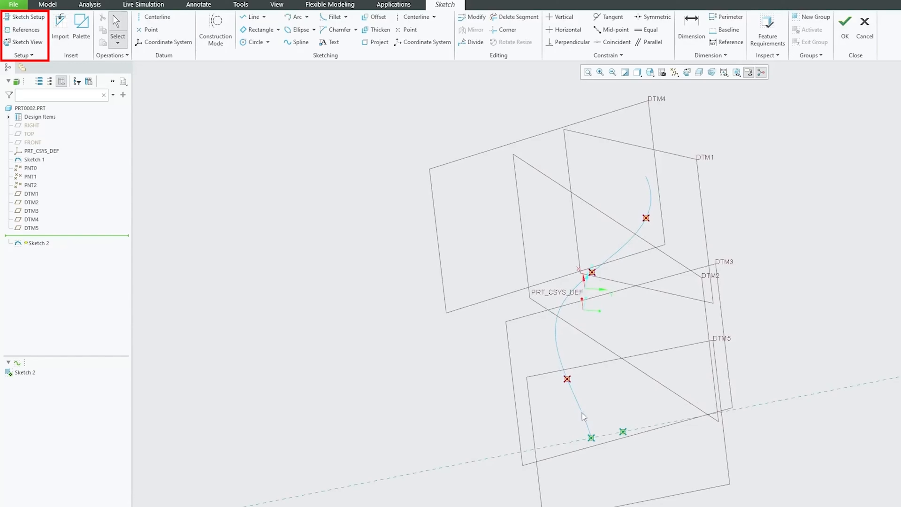
{"action": "mouse_move", "coordinate": [591, 472]}
{"action": "middle_mouse_down"}
{"action": "mouse_move", "coordinate": [710, 425]}
{"action": "mouse_move", "coordinate": [648, 417]}
{"action": "mouse_move", "coordinate": [628, 369]}
{"action": "mouse_move", "coordinate": [567, 427]}
{"action": "middle_mouse_up"}
{"action": "scroll", "coordinate": [479, 356], "scroll_direction": "down", "scroll_amount": 3}
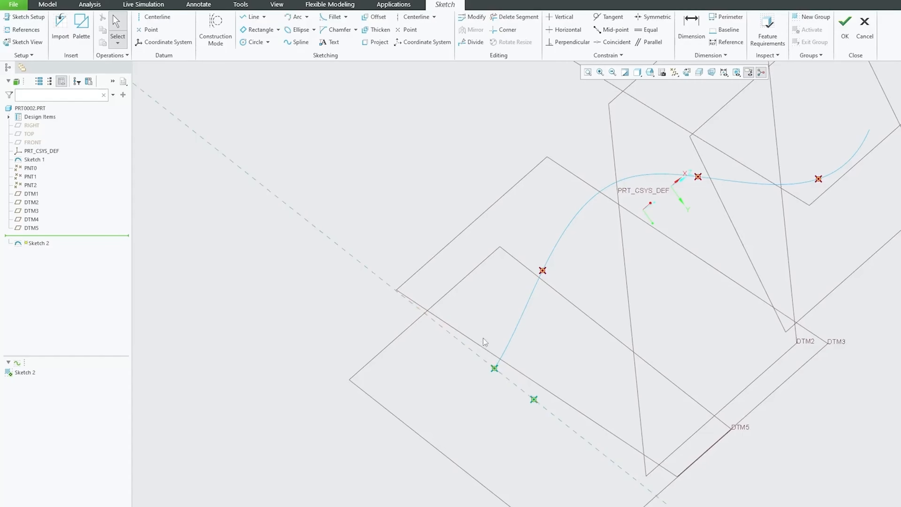
{"action": "mouse_move", "coordinate": [485, 342]}
{"action": "middle_mouse_down"}
{"action": "mouse_move", "coordinate": [525, 310]}
{"action": "mouse_move", "coordinate": [692, 339]}
{"action": "mouse_move", "coordinate": [642, 392]}
{"action": "mouse_move", "coordinate": [542, 353]}
{"action": "middle_mouse_up"}
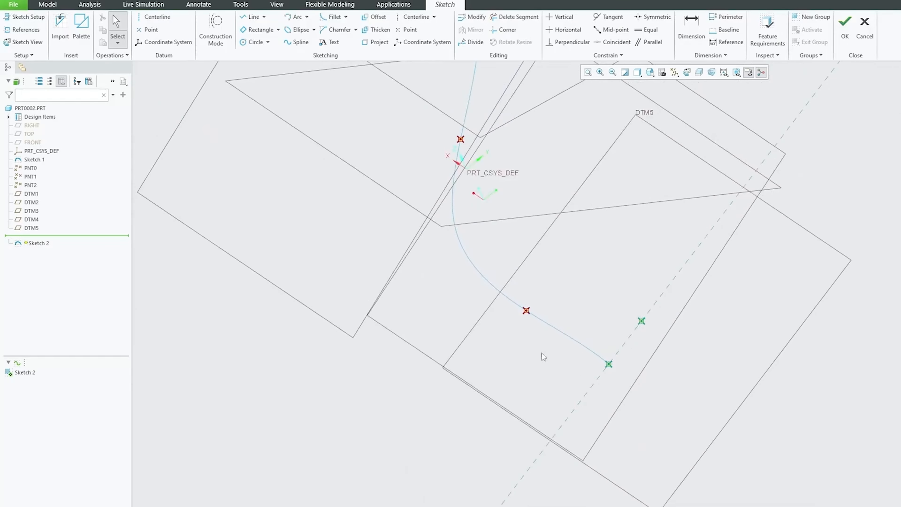
{"action": "left_click", "coordinate": [256, 32]}
{"action": "middle_click_drag", "start_coordinate": [348, 97], "coordinate": [525, 260]}
{"action": "left_click", "coordinate": [525, 260]}
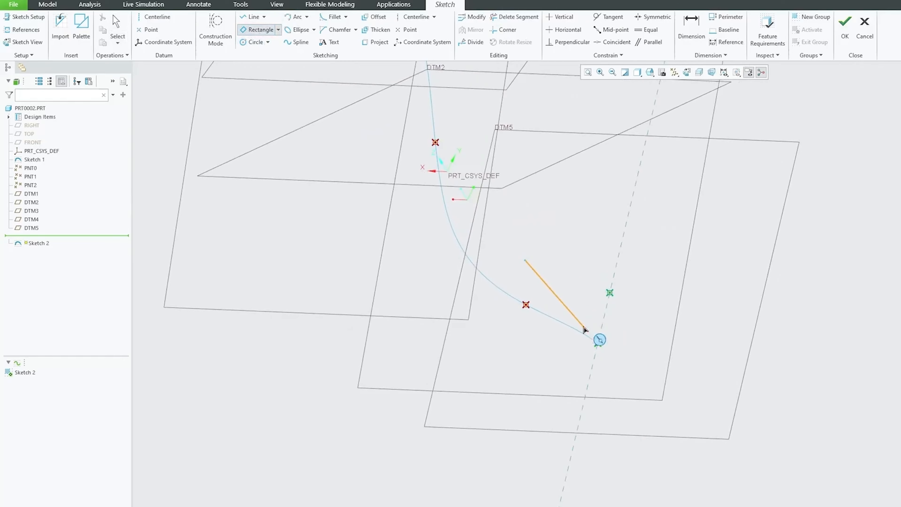
{"action": "key", "text": "Escape"}
Draw a corner rectangle around the spline's endpoint on DTM5 and finish the sketch
{"action": "left_click", "coordinate": [259, 33]}
{"action": "left_click", "coordinate": [278, 30]}
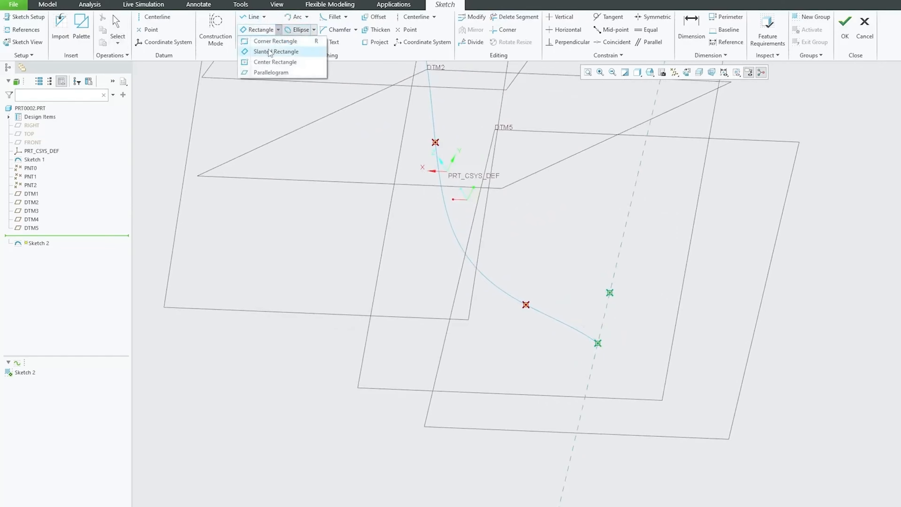
{"action": "left_click", "coordinate": [265, 51]}
{"action": "left_click", "coordinate": [549, 285]}
{"action": "left_click", "coordinate": [649, 400]}
{"action": "middle_click", "coordinate": [779, 338]}
{"action": "mouse_move", "coordinate": [780, 338]}
{"action": "middle_mouse_down"}
{"action": "mouse_move", "coordinate": [855, 109]}
{"action": "mouse_move", "coordinate": [852, 71]}
{"action": "middle_mouse_up"}
{"action": "left_click", "coordinate": [845, 27]}
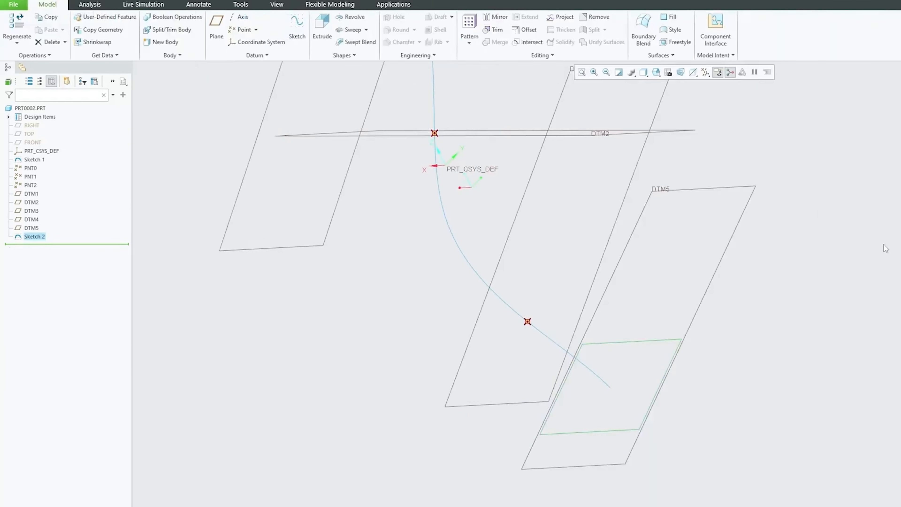
Start a new sketch on datum plane DTM3 with its default orientation
{"action": "mouse_move", "coordinate": [885, 250]}
{"action": "middle_mouse_down"}
{"action": "mouse_move", "coordinate": [696, 293]}
{"action": "mouse_move", "coordinate": [575, 271]}
{"action": "mouse_move", "coordinate": [447, 212]}
{"action": "middle_mouse_up"}
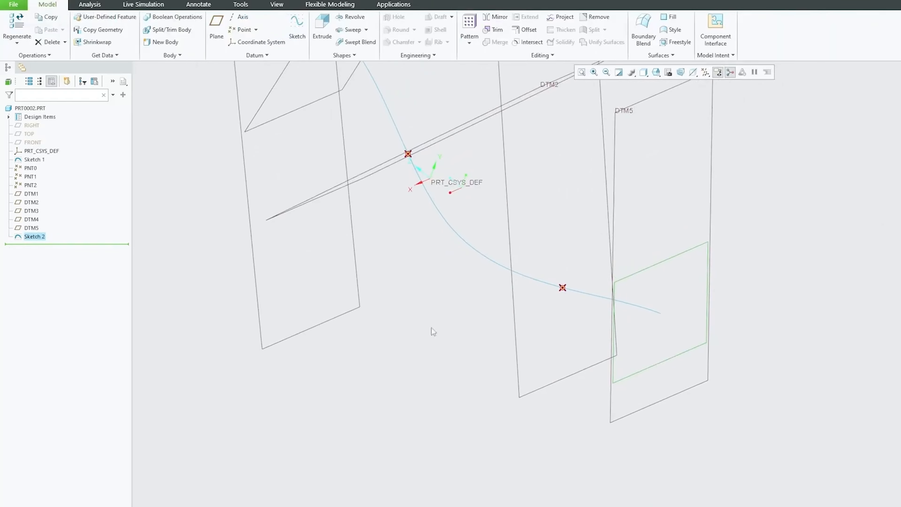
{"action": "scroll", "coordinate": [430, 329], "scroll_direction": "up", "scroll_amount": 2}
{"action": "left_click", "coordinate": [298, 28]}
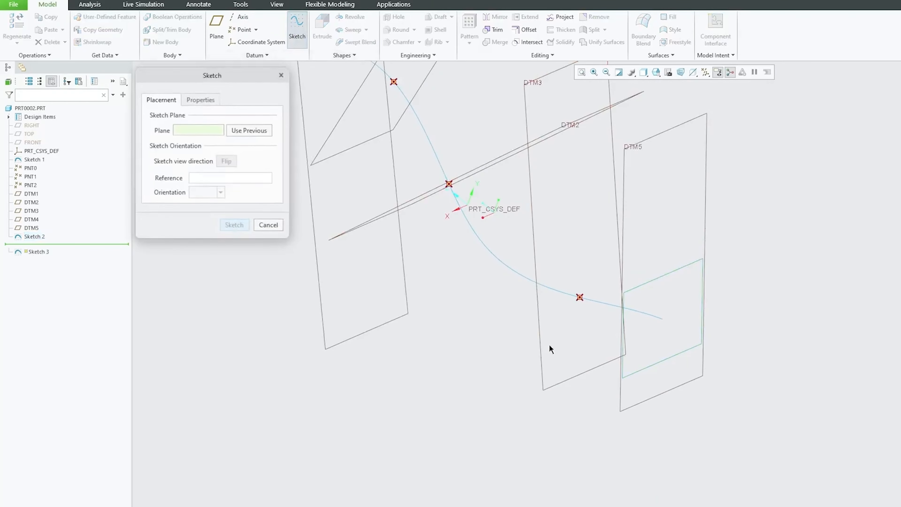
{"action": "left_click", "coordinate": [541, 343]}
{"action": "left_click", "coordinate": [234, 224]}
Add datum point PNT1, where the spline crosses DTM3, as a sketch reference
{"action": "mouse_move", "coordinate": [553, 398]}
{"action": "middle_mouse_down"}
{"action": "mouse_move", "coordinate": [641, 365]}
{"action": "mouse_move", "coordinate": [750, 286]}
{"action": "mouse_move", "coordinate": [654, 316]}
{"action": "mouse_move", "coordinate": [575, 324]}
{"action": "mouse_move", "coordinate": [705, 285]}
{"action": "mouse_move", "coordinate": [683, 306]}
{"action": "mouse_move", "coordinate": [676, 341]}
{"action": "middle_mouse_up"}
{"action": "scroll", "coordinate": [705, 285], "scroll_direction": "down", "scroll_amount": 3}
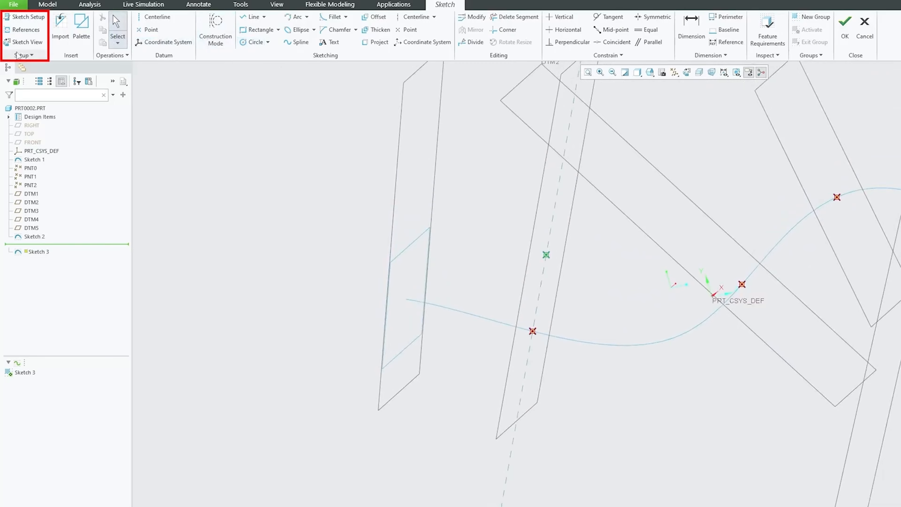
{"action": "left_click", "coordinate": [25, 31]}
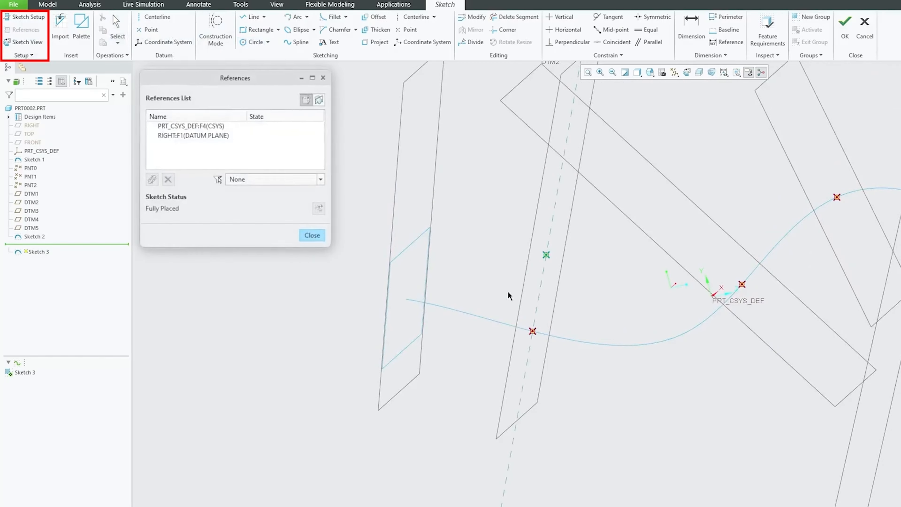
{"action": "left_click", "coordinate": [533, 332]}
{"action": "left_click", "coordinate": [312, 235]}
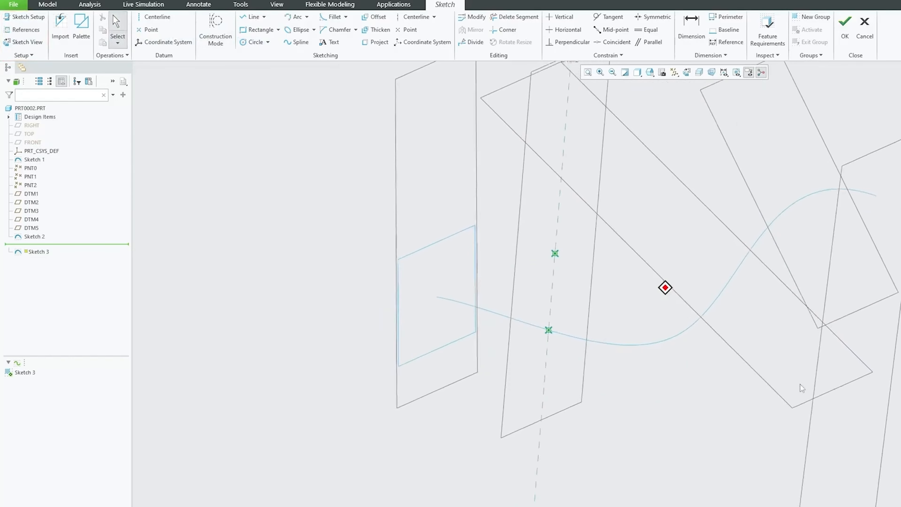
Draw a corner rectangle about 218 wide around point PNT1 on DTM3 and finish the sketch
{"action": "left_click", "coordinate": [250, 30]}
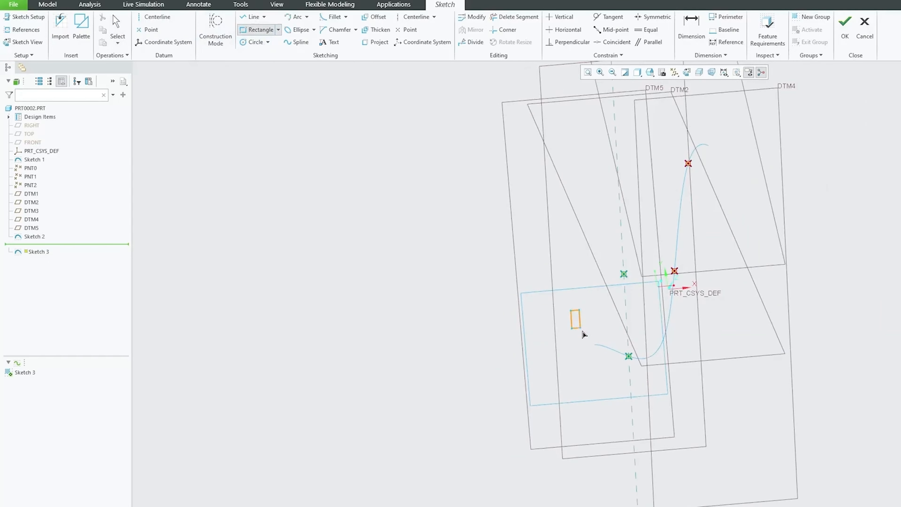
{"action": "left_click", "coordinate": [689, 387]}
{"action": "middle_click", "coordinate": [851, 261]}
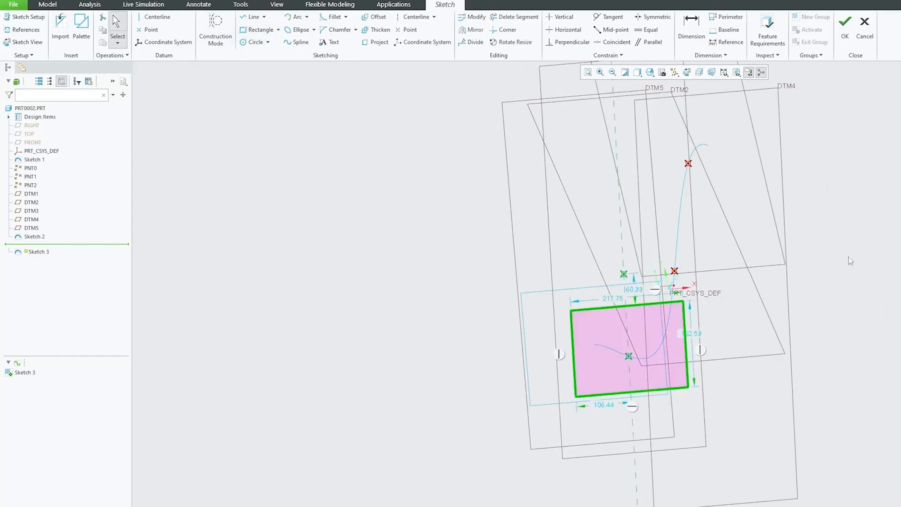
{"action": "left_click", "coordinate": [844, 26]}
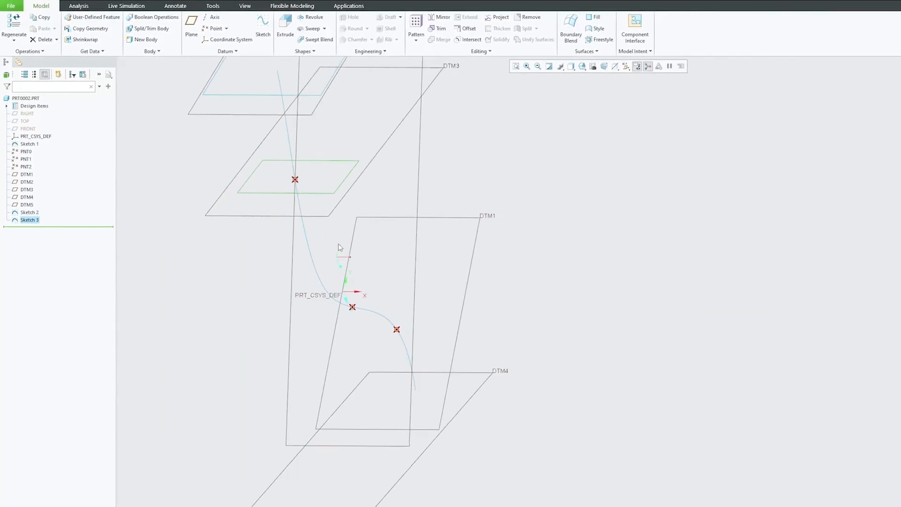
Start a new sketch on datum plane DTM2 and add point PNT2 as a sketch reference
{"action": "left_click", "coordinate": [244, 287]}
{"action": "left_click", "coordinate": [263, 28]}
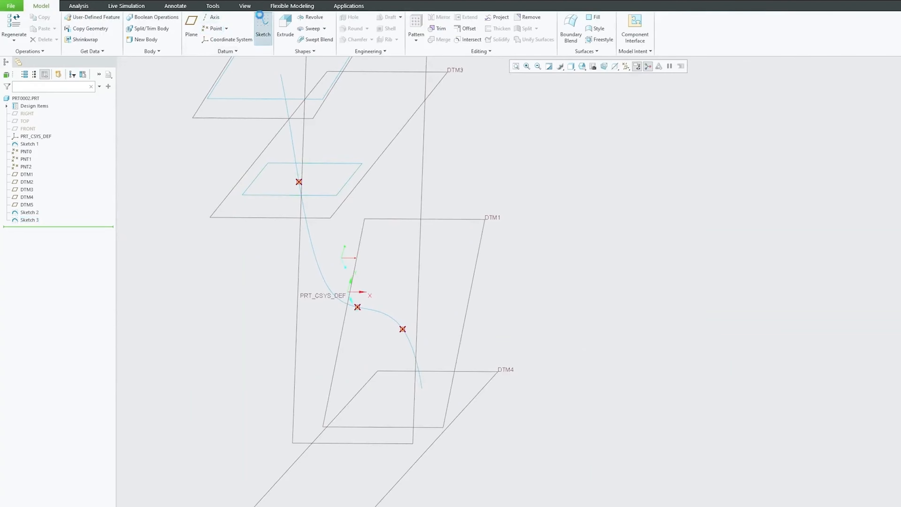
{"action": "left_click", "coordinate": [310, 270]}
{"action": "left_click", "coordinate": [856, 214]}
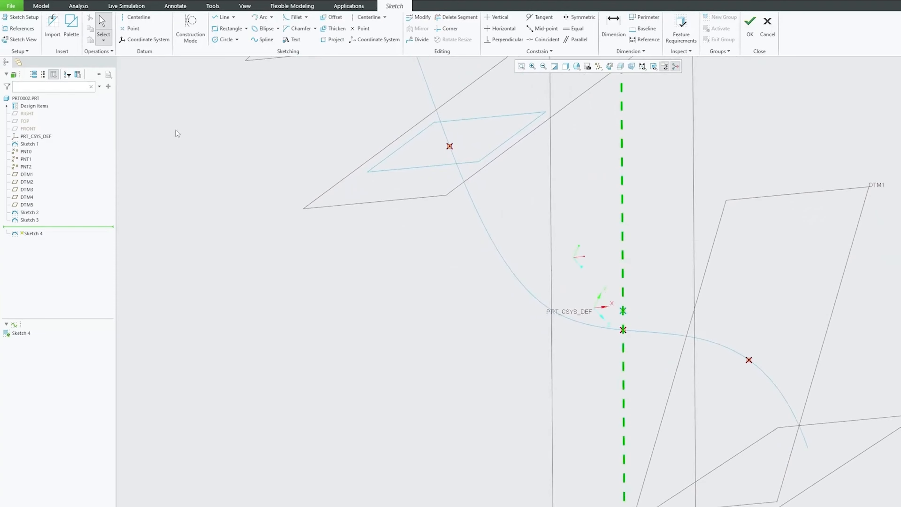
{"action": "left_click", "coordinate": [19, 29]}
{"action": "left_click", "coordinate": [623, 328]}
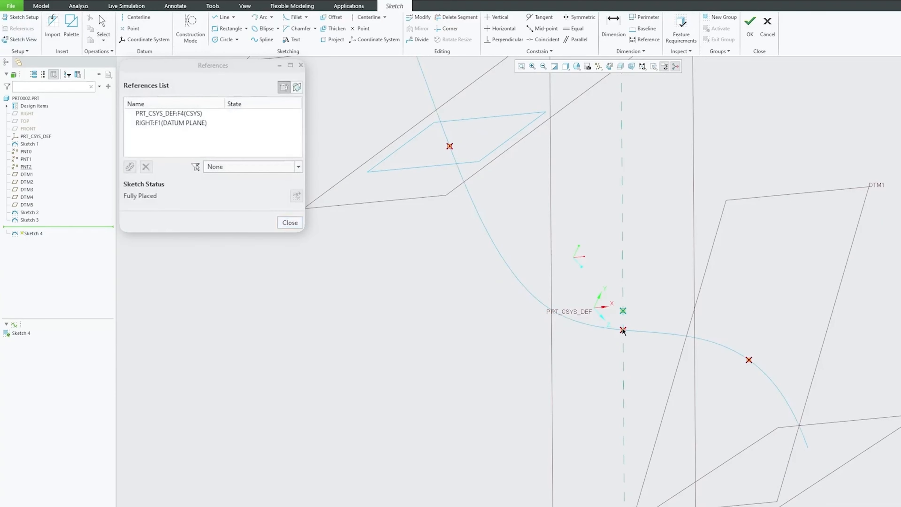
{"action": "left_click", "coordinate": [290, 223]}
Draw a corner rectangle around point PNT2 on DTM2 and finish the sketch
{"action": "left_click", "coordinate": [228, 28]}
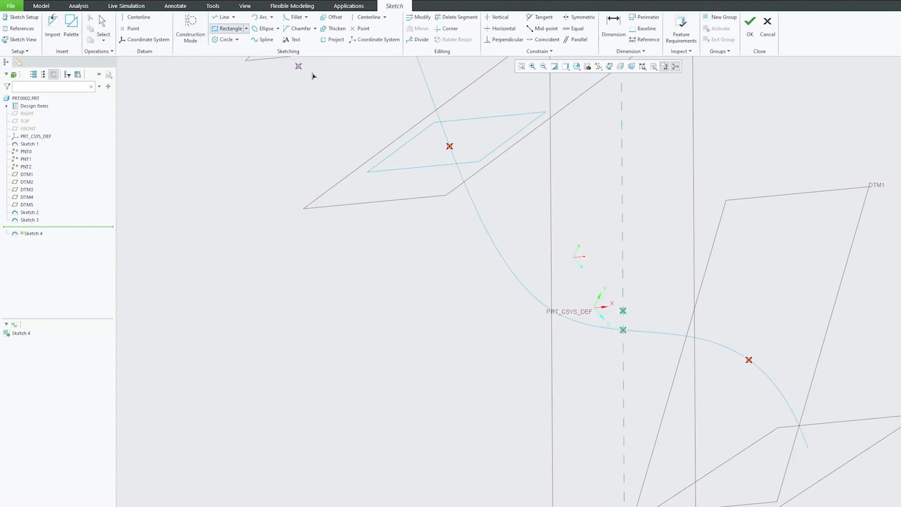
{"action": "left_click", "coordinate": [566, 264]}
{"action": "left_click", "coordinate": [694, 393]}
{"action": "left_click", "coordinate": [749, 25]}
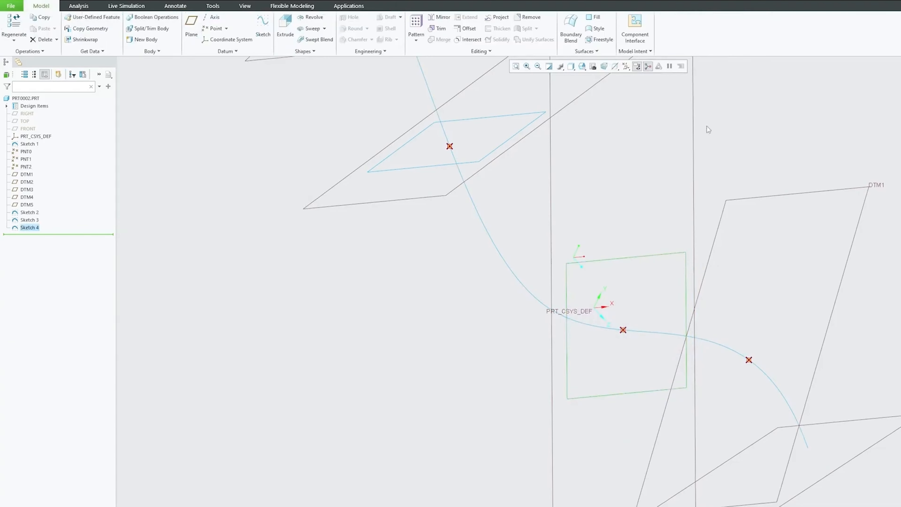
Start a new sketch on datum plane DTM1 with its default orientation
{"action": "middle_click_drag", "start_coordinate": [567, 245], "coordinate": [559, 204]}
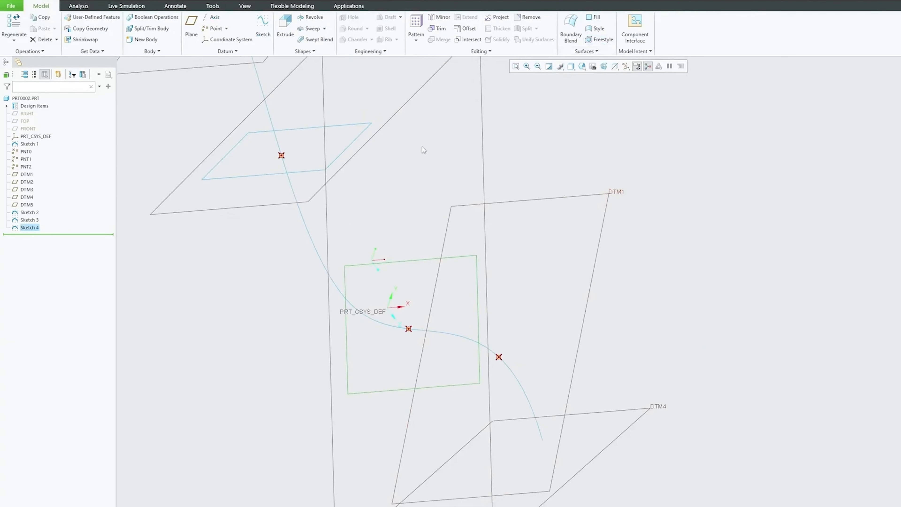
{"action": "mouse_move", "coordinate": [423, 149]}
{"action": "middle_mouse_down"}
{"action": "mouse_move", "coordinate": [177, 149]}
{"action": "mouse_move", "coordinate": [227, 199]}
{"action": "middle_mouse_up"}
{"action": "scroll", "coordinate": [292, 242], "scroll_direction": "up", "scroll_amount": 4}
{"action": "mouse_move", "coordinate": [403, 236]}
{"action": "middle_mouse_down"}
{"action": "mouse_move", "coordinate": [541, 237]}
{"action": "mouse_move", "coordinate": [432, 262]}
{"action": "middle_mouse_up"}
{"action": "left_click", "coordinate": [532, 236]}
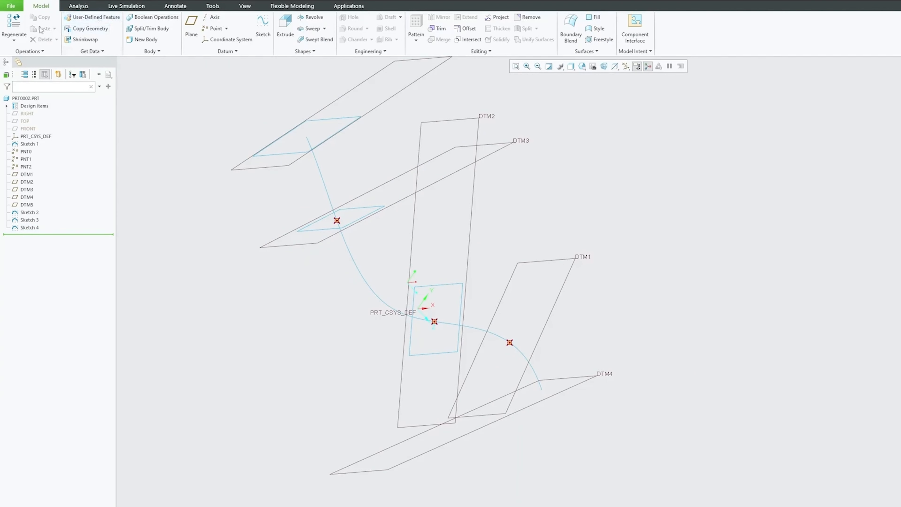
{"action": "left_click", "coordinate": [263, 26]}
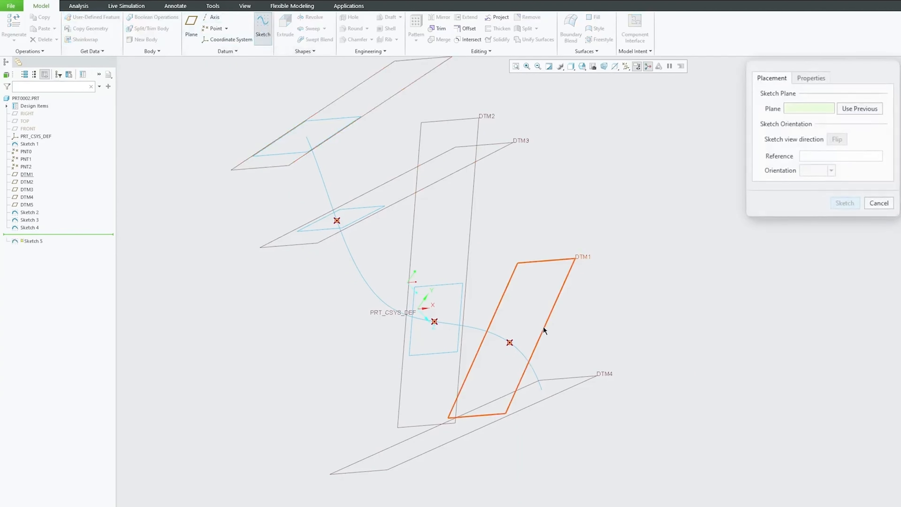
{"action": "left_click", "coordinate": [545, 328]}
{"action": "left_click", "coordinate": [844, 203]}
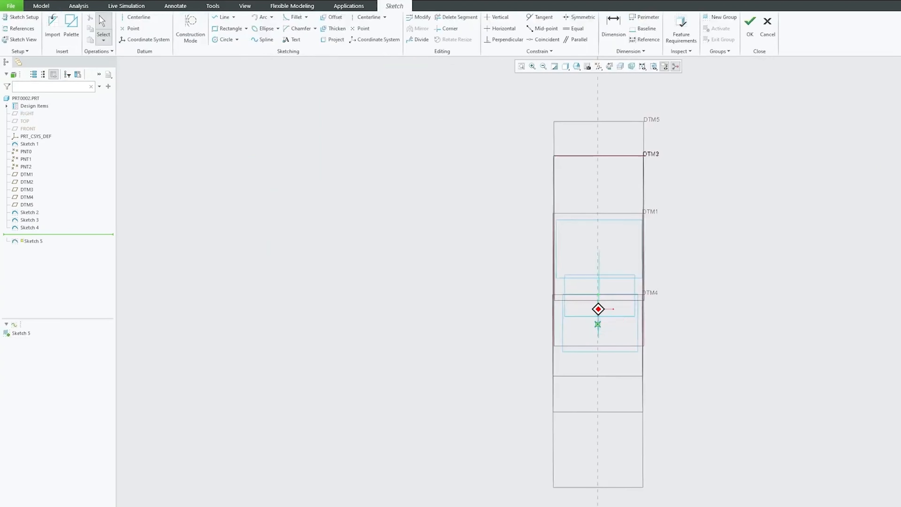
Add datum point PNT0, where the spline crosses DTM1, as a sketch reference
{"action": "mouse_move", "coordinate": [679, 333]}
{"action": "middle_mouse_down"}
{"action": "mouse_move", "coordinate": [513, 353]}
{"action": "mouse_move", "coordinate": [291, 180]}
{"action": "middle_mouse_up"}
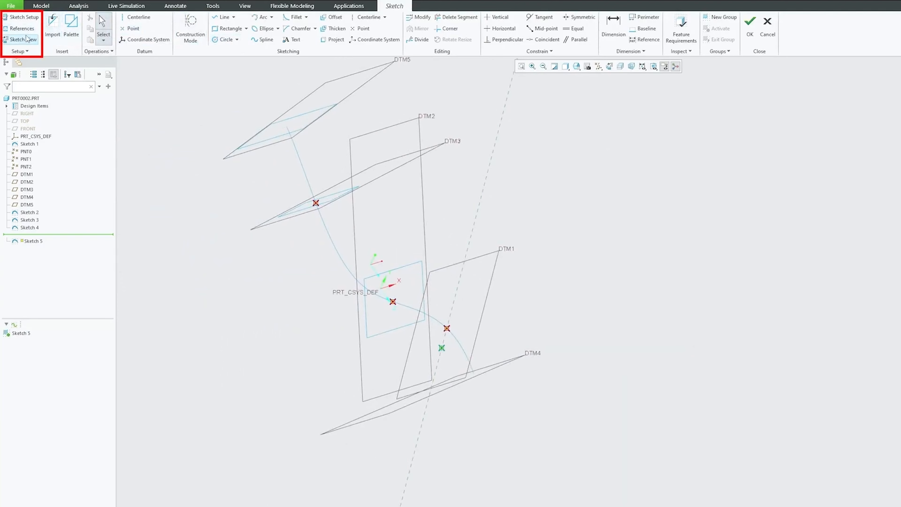
{"action": "left_click", "coordinate": [22, 29]}
{"action": "left_click", "coordinate": [447, 328]}
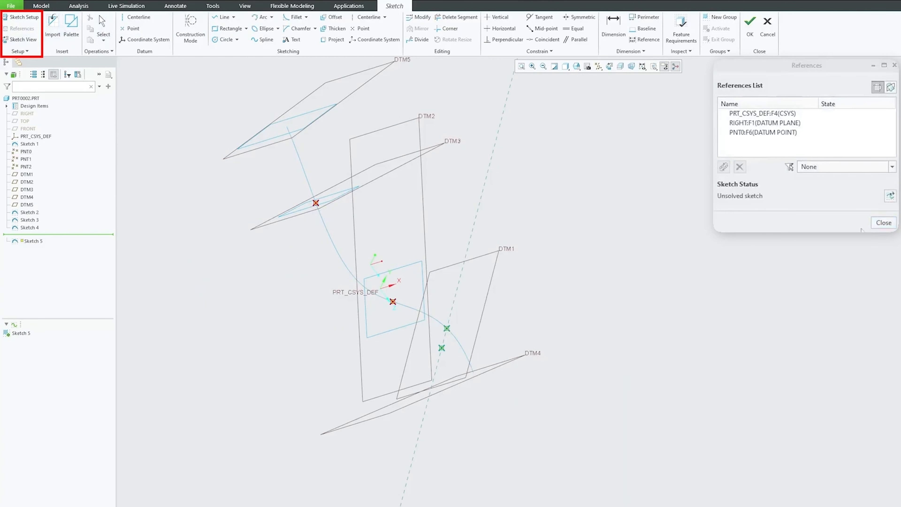
{"action": "left_click", "coordinate": [884, 223]}
Draw a corner rectangle around point PNT0 on DTM1 and finish the sketch
{"action": "left_click", "coordinate": [229, 28]}
{"action": "middle_click_drag", "start_coordinate": [399, 187], "coordinate": [389, 332]}
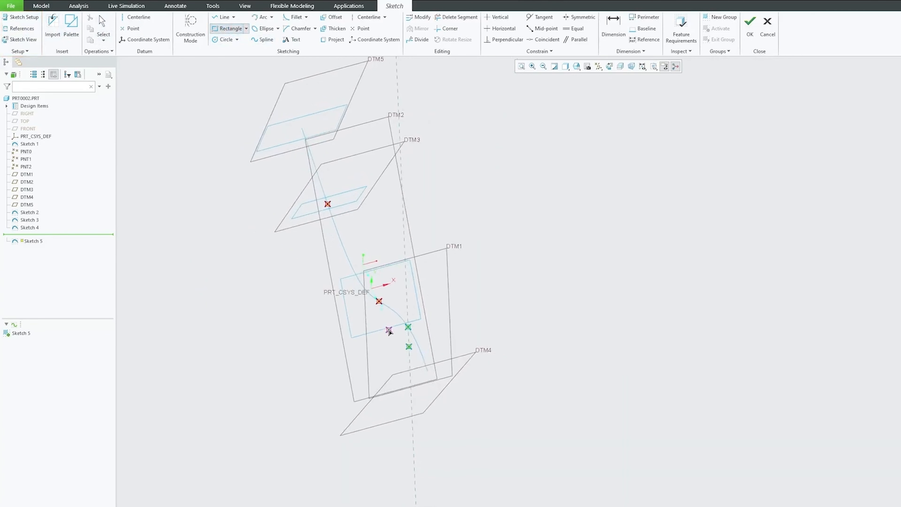
{"action": "left_click", "coordinate": [379, 322]}
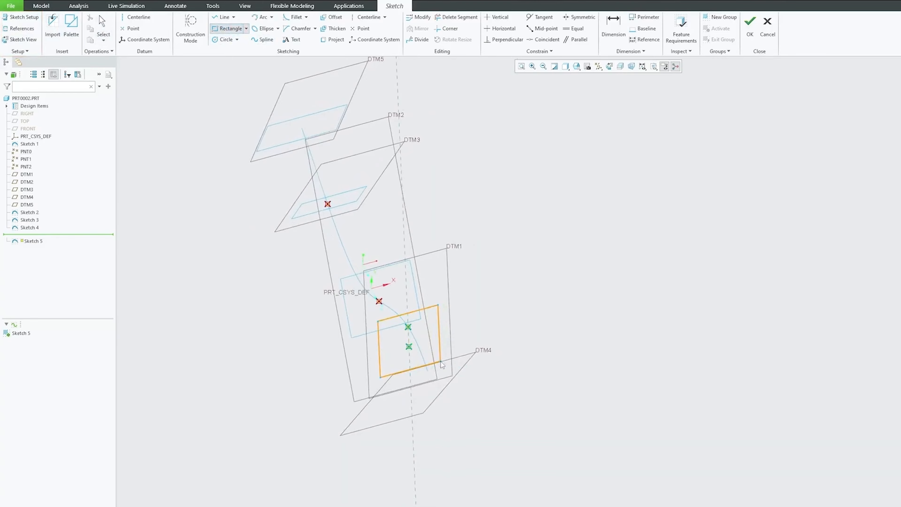
{"action": "middle_click_drag", "start_coordinate": [522, 295], "coordinate": [569, 294]}
{"action": "left_click", "coordinate": [752, 27]}
Start a new sketch on datum plane DTM4 with its default orientation
{"action": "middle_click_drag", "start_coordinate": [613, 252], "coordinate": [538, 281]}
{"action": "middle_click_drag", "start_coordinate": [546, 331], "coordinate": [475, 253]}
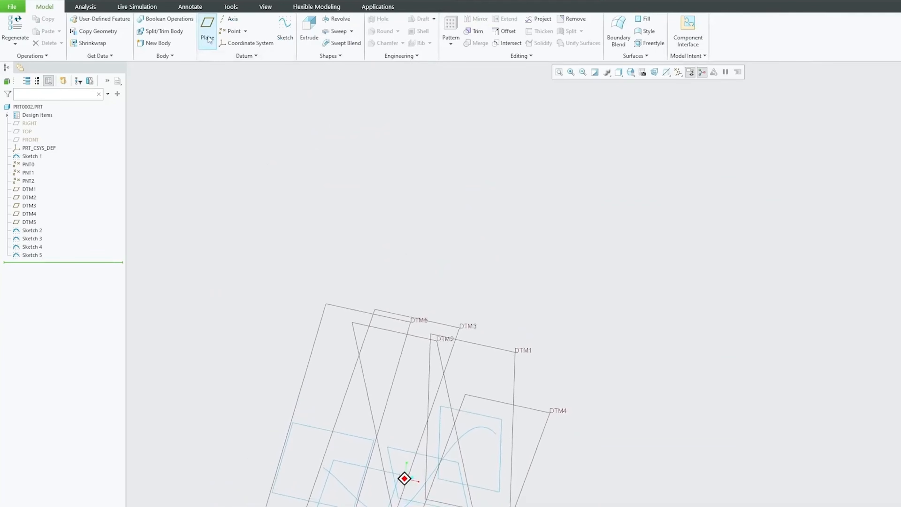
{"action": "left_click", "coordinate": [285, 29]}
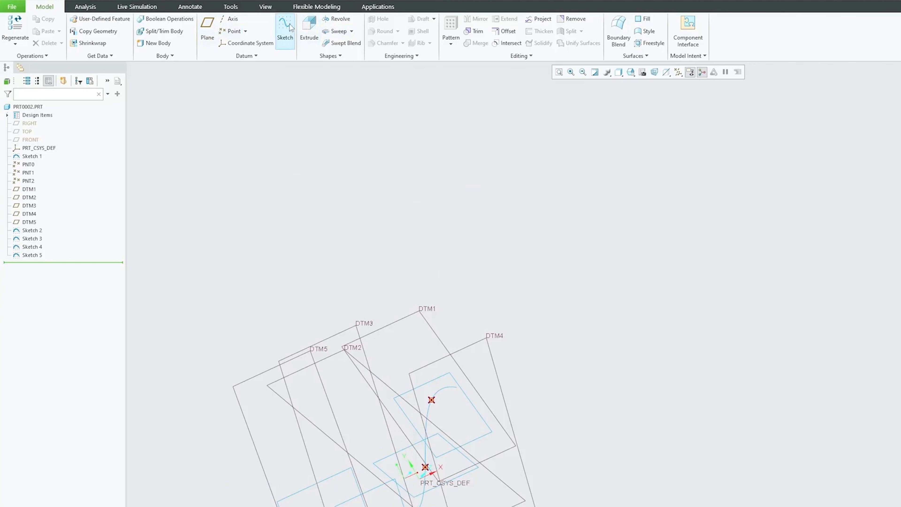
{"action": "left_click", "coordinate": [497, 377]}
{"action": "left_click", "coordinate": [240, 225]}
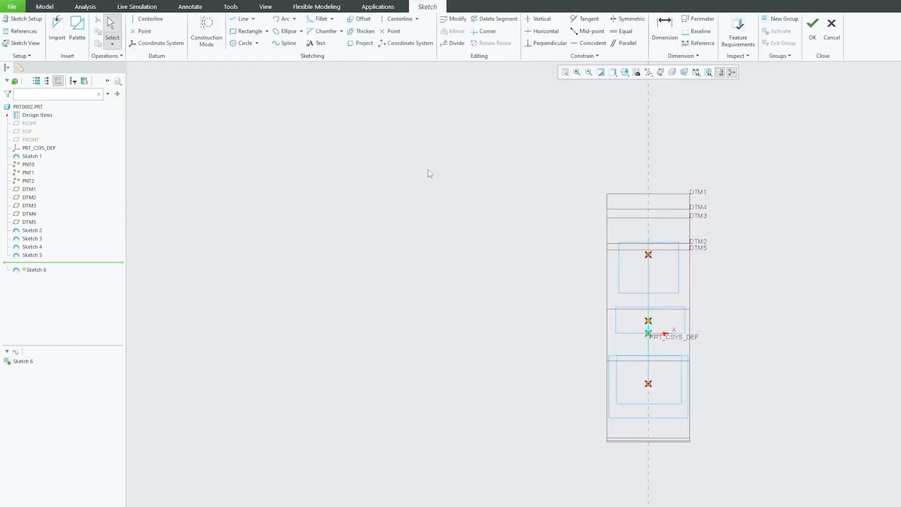
Draw a corner rectangle about 175 wide around the spline's end on DTM4 and finish the sketch
{"action": "mouse_move", "coordinate": [497, 177]}
{"action": "middle_mouse_down"}
{"action": "mouse_move", "coordinate": [835, 308]}
{"action": "mouse_move", "coordinate": [690, 242]}
{"action": "middle_mouse_up"}
{"action": "left_click", "coordinate": [686, 241]}
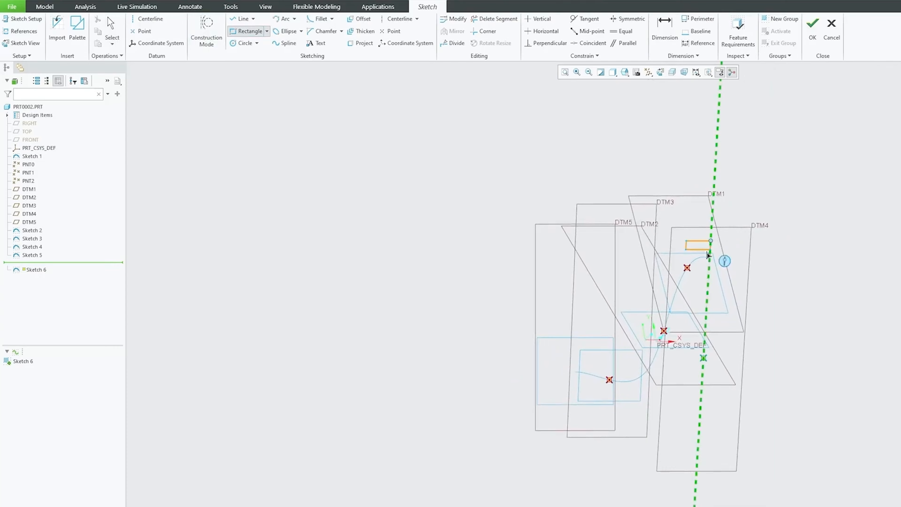
{"action": "left_click", "coordinate": [738, 283]}
{"action": "middle_click", "coordinate": [845, 245]}
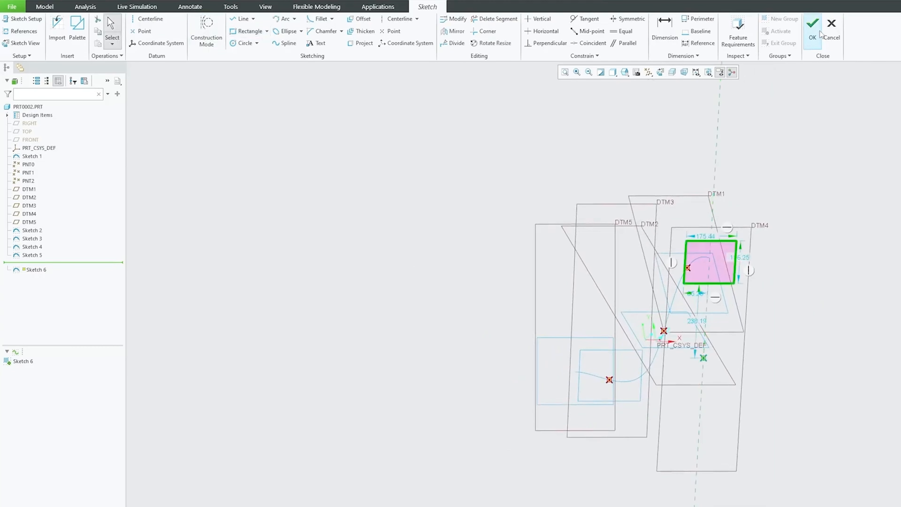
{"action": "left_click", "coordinate": [815, 39]}
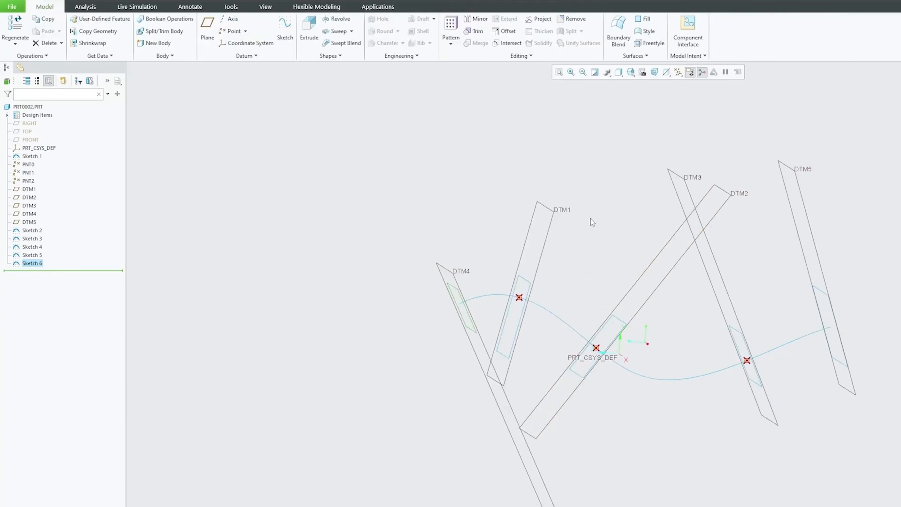
Examine the rectangular sections on the datum planes and how they line up along the spline trajectory
{"action": "middle_click_drag", "start_coordinate": [582, 302], "coordinate": [608, 314]}
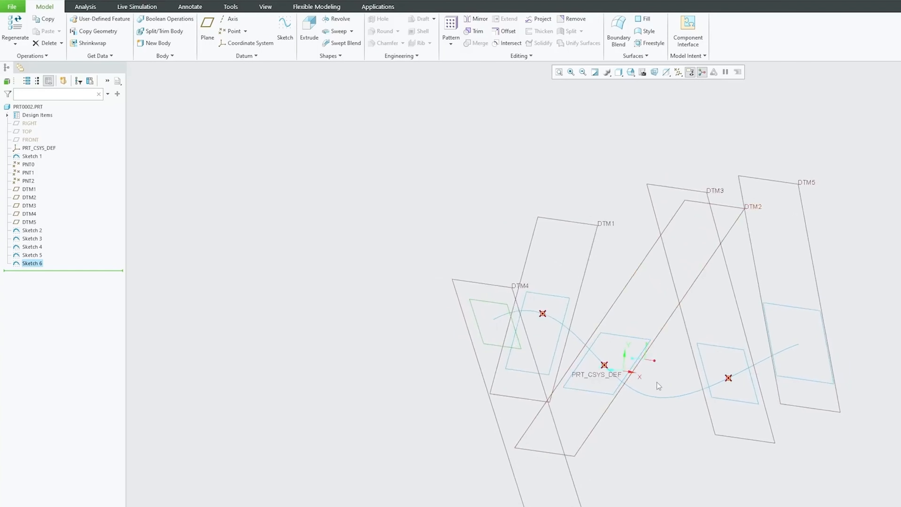
{"action": "left_click", "coordinate": [681, 396]}
{"action": "left_click", "coordinate": [674, 451]}
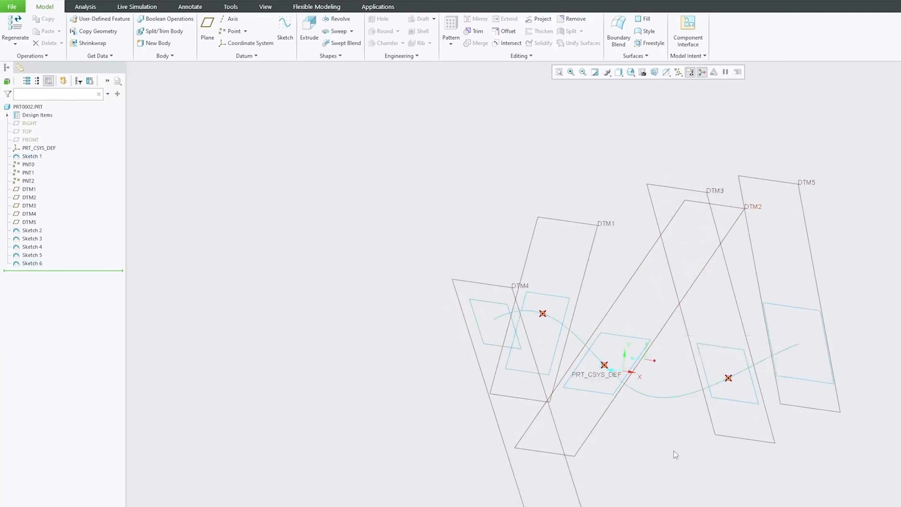
{"action": "left_click", "coordinate": [635, 340]}
{"action": "left_click", "coordinate": [729, 349]}
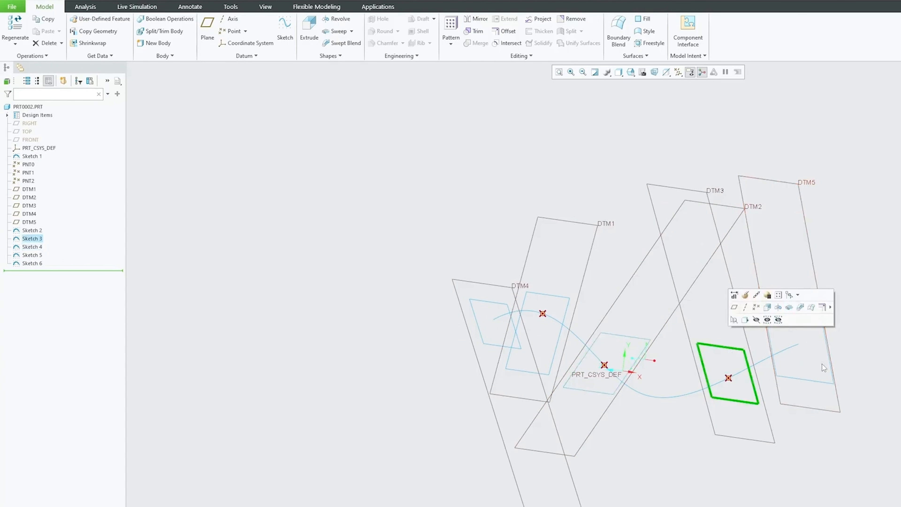
{"action": "left_click", "coordinate": [834, 369]}
{"action": "left_click", "coordinate": [575, 147]}
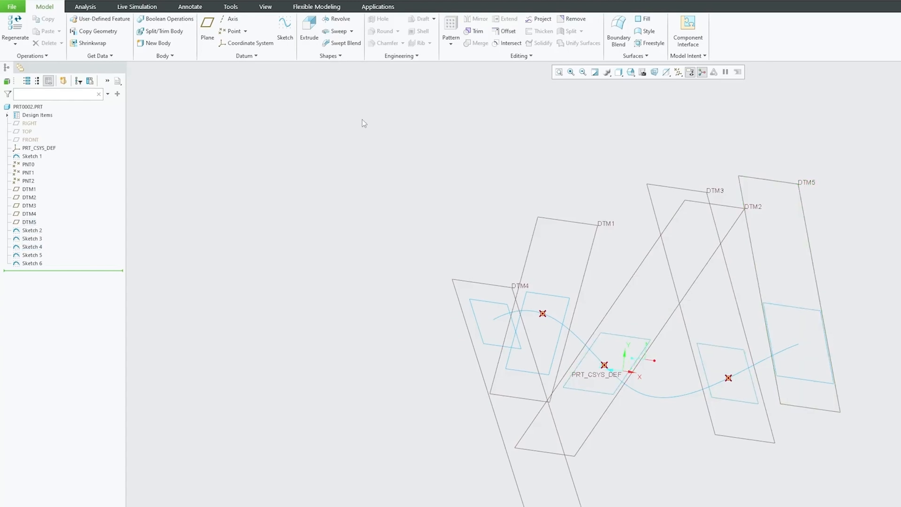
{"action": "left_click", "coordinate": [337, 59]}
{"action": "left_click", "coordinate": [451, 128]}
{"action": "left_click", "coordinate": [559, 324]}
{"action": "mouse_move", "coordinate": [558, 320]}
{"action": "middle_mouse_down"}
{"action": "mouse_move", "coordinate": [807, 370]}
{"action": "mouse_move", "coordinate": [799, 370]}
{"action": "middle_mouse_up"}
{"action": "left_click", "coordinate": [806, 370]}
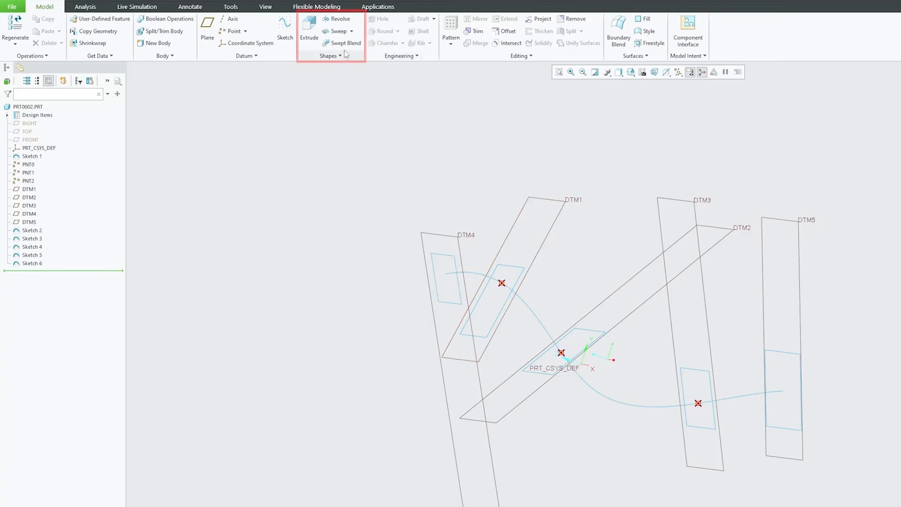
Start a solid Swept Blend with the spline as origin trajectory, keeping its start point at the DTM5 end
{"action": "left_click", "coordinate": [340, 43]}
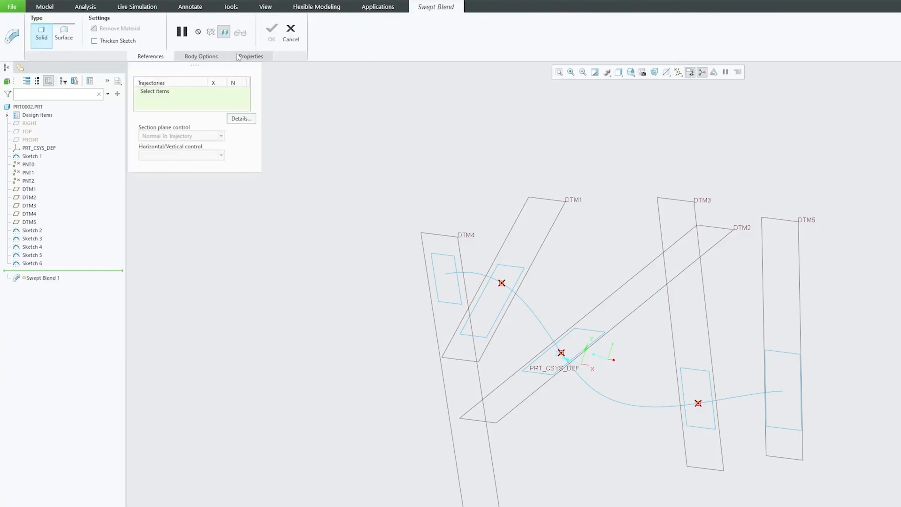
{"action": "left_click", "coordinate": [528, 312]}
{"action": "middle_click_drag", "start_coordinate": [505, 232], "coordinate": [775, 406]}
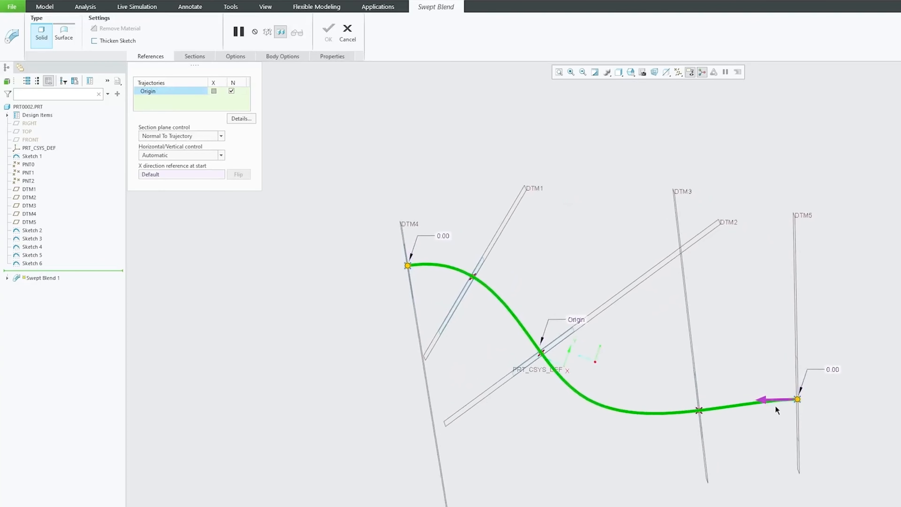
{"action": "left_click", "coordinate": [767, 398]}
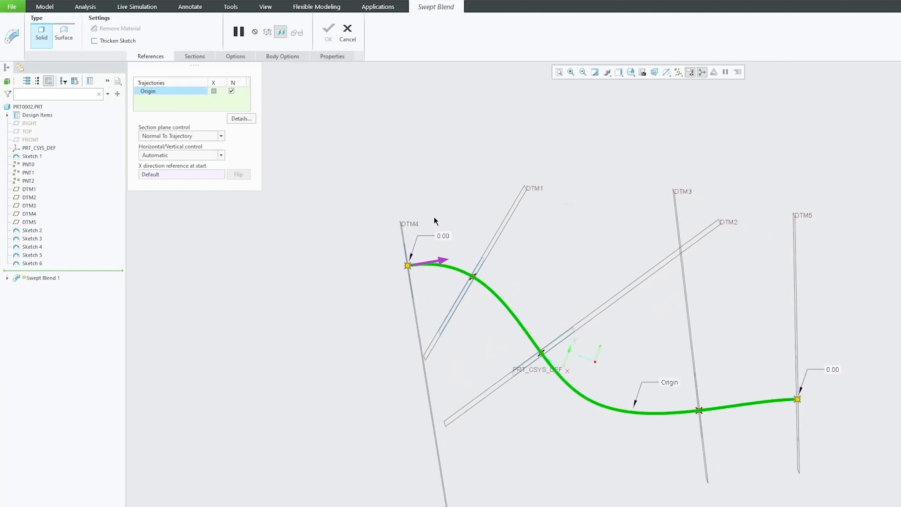
{"action": "left_click", "coordinate": [445, 261]}
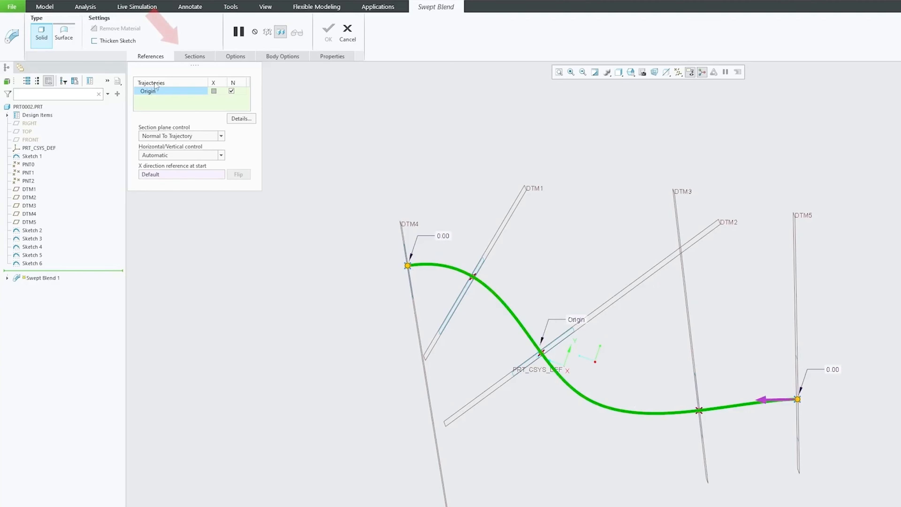
Set the swept blend to use selected sections and pick the rectangle on DTM5 as Section 1
{"action": "left_click", "coordinate": [194, 58]}
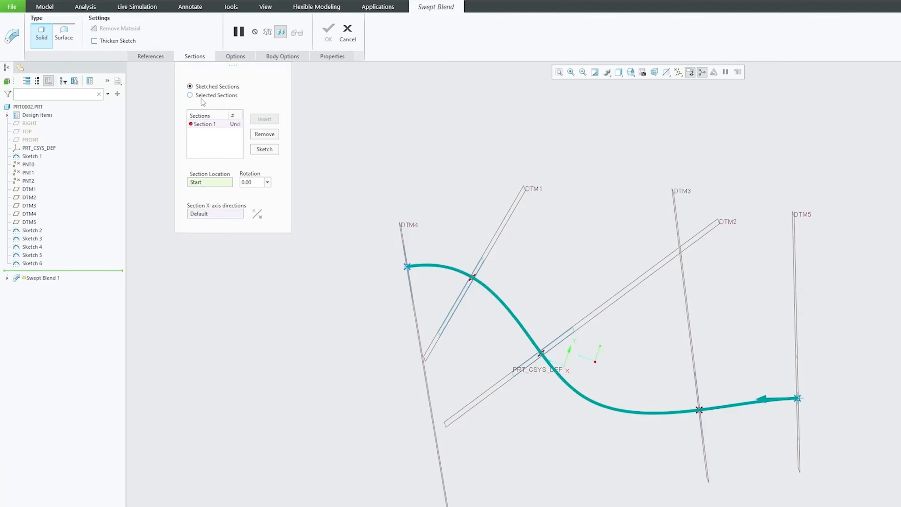
{"action": "left_click", "coordinate": [190, 95]}
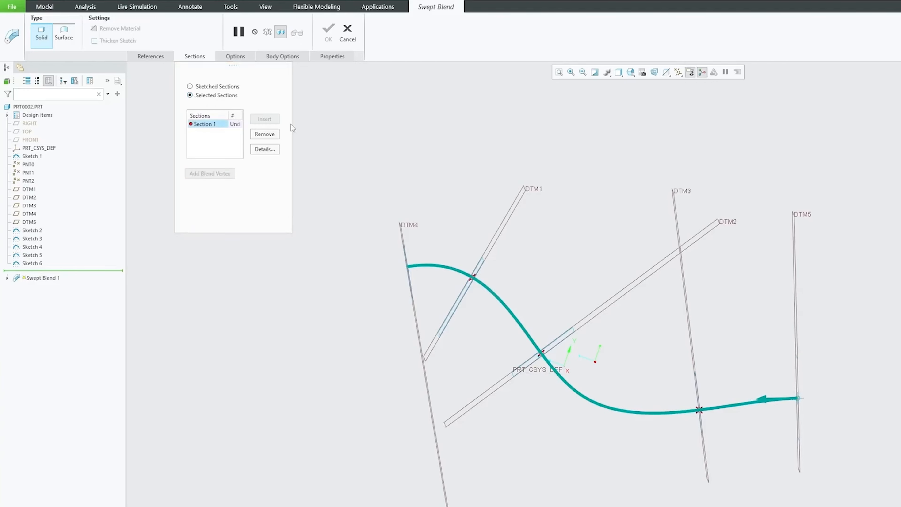
{"action": "middle_click_drag", "start_coordinate": [522, 268], "coordinate": [761, 356]}
{"action": "left_click", "coordinate": [761, 354]}
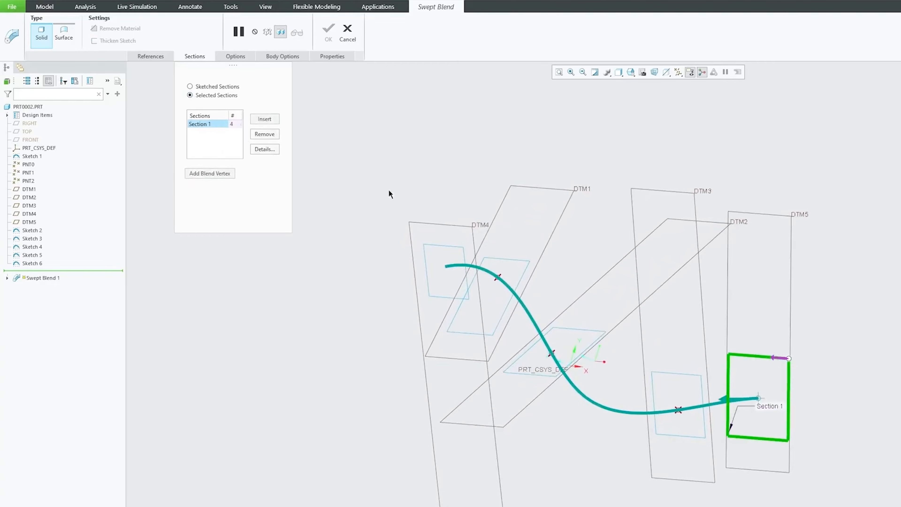
Insert the rectangles on DTM3 and DTM2 as Sections 2 and 3 of the swept blend
{"action": "left_click", "coordinate": [264, 120]}
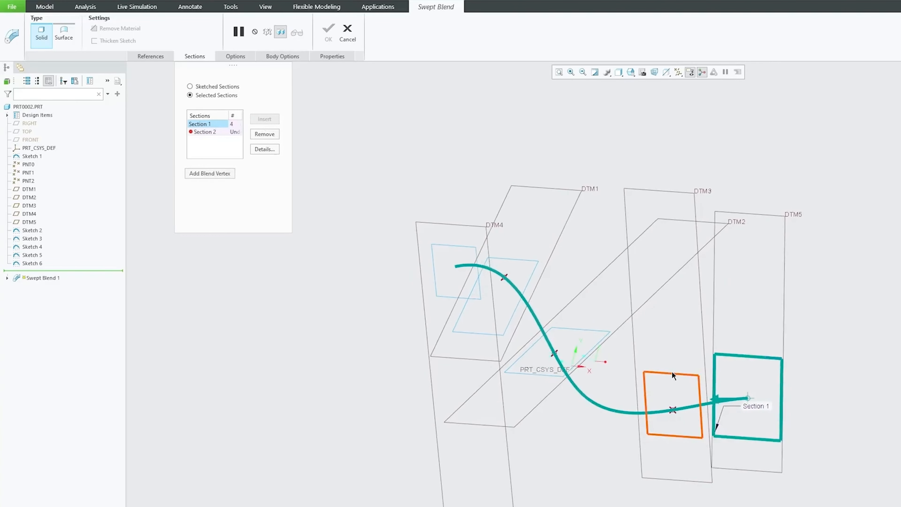
{"action": "left_click", "coordinate": [672, 372]}
{"action": "left_click", "coordinate": [264, 119]}
{"action": "middle_click_drag", "start_coordinate": [420, 203], "coordinate": [581, 367]}
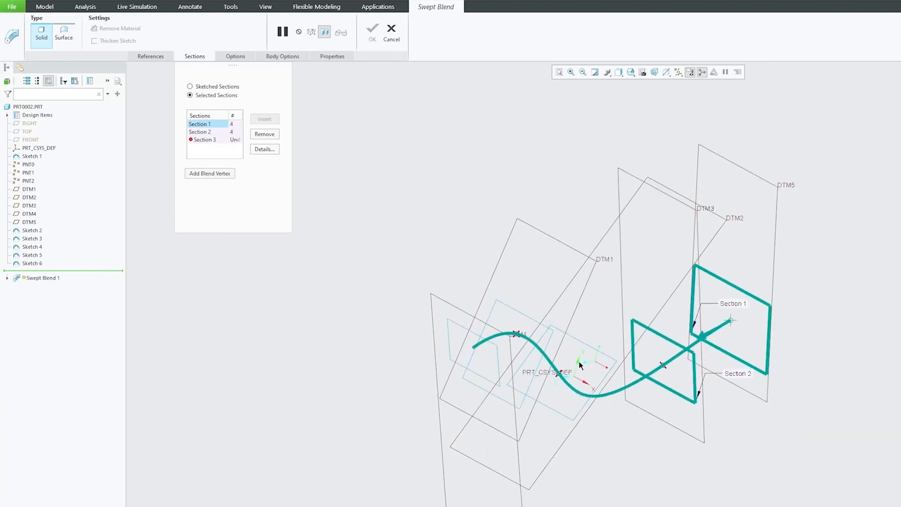
{"action": "left_click", "coordinate": [588, 342]}
Insert the rectangles on DTM1 and DTM4 as Sections 4 and 5 of the swept blend
{"action": "left_click", "coordinate": [265, 119]}
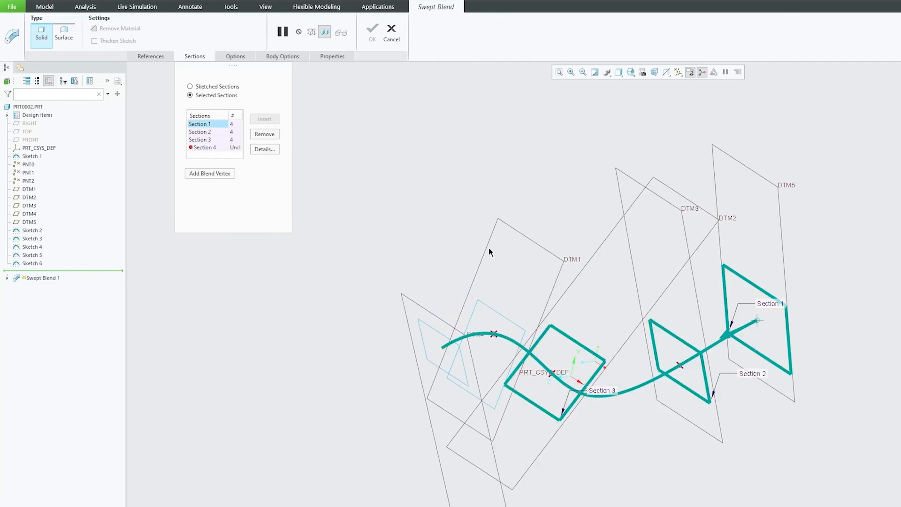
{"action": "middle_click_drag", "start_coordinate": [491, 253], "coordinate": [496, 325]}
{"action": "left_click", "coordinate": [496, 322]}
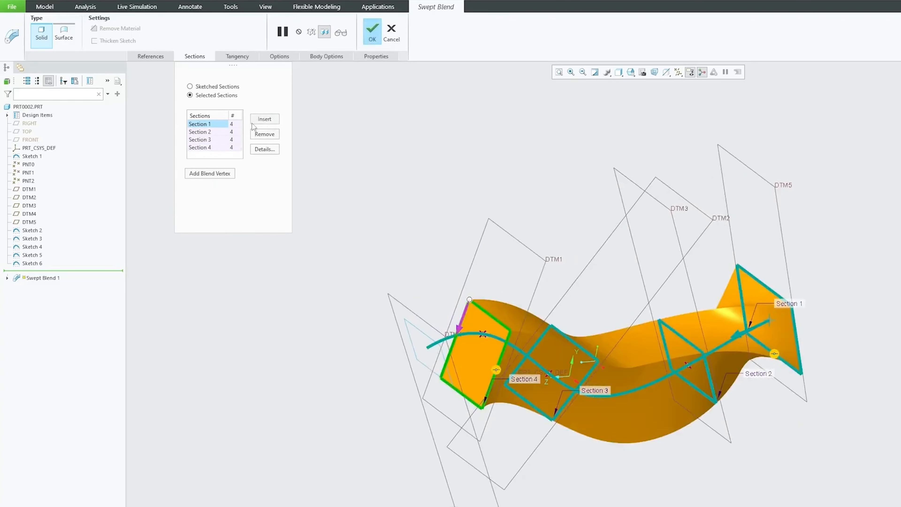
{"action": "left_click", "coordinate": [422, 332]}
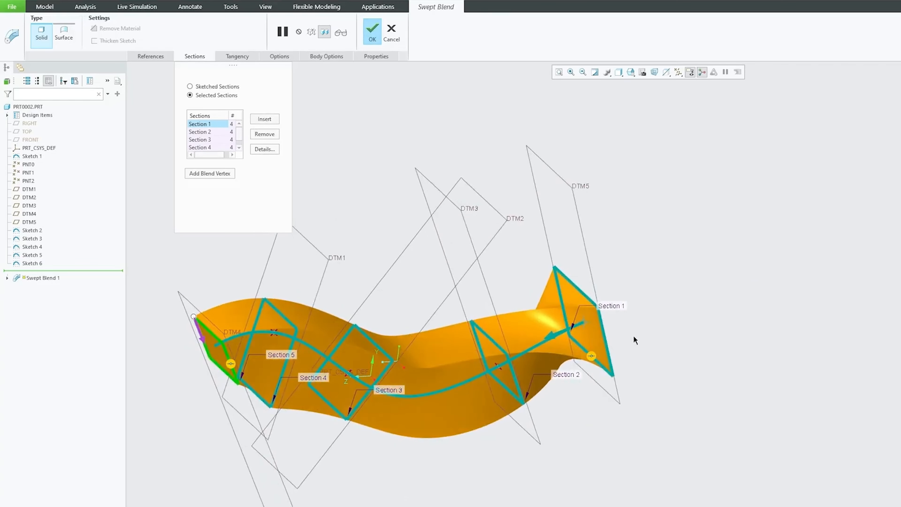
Move Section 2's start point to the corner that corresponds to Section 1's start point to untwist the blend
{"action": "middle_click_drag", "start_coordinate": [634, 337], "coordinate": [514, 328]}
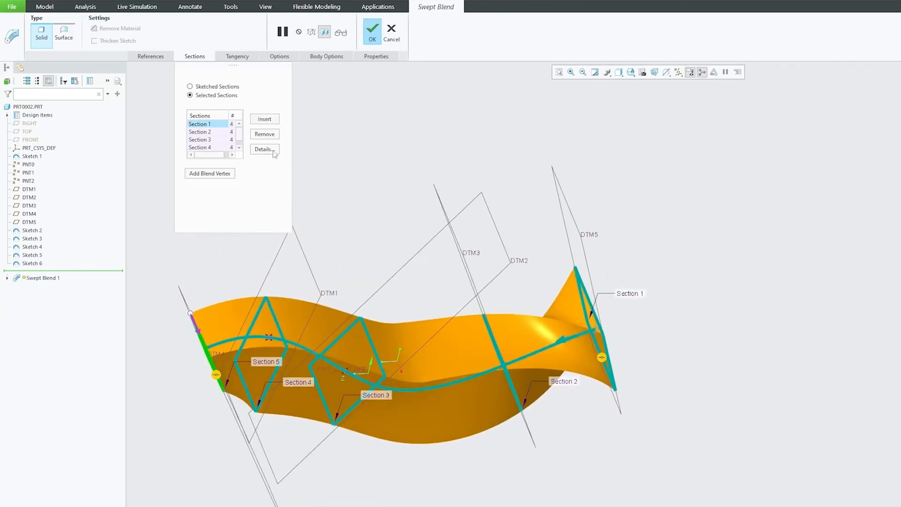
{"action": "left_click", "coordinate": [200, 132]}
{"action": "middle_click_drag", "start_coordinate": [443, 270], "coordinate": [576, 290]}
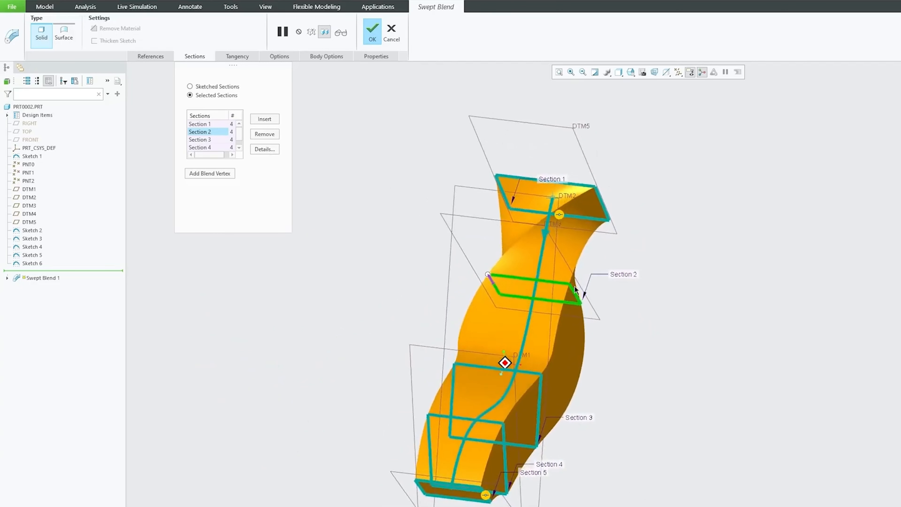
{"action": "scroll", "coordinate": [593, 188], "scroll_direction": "up", "scroll_amount": 5}
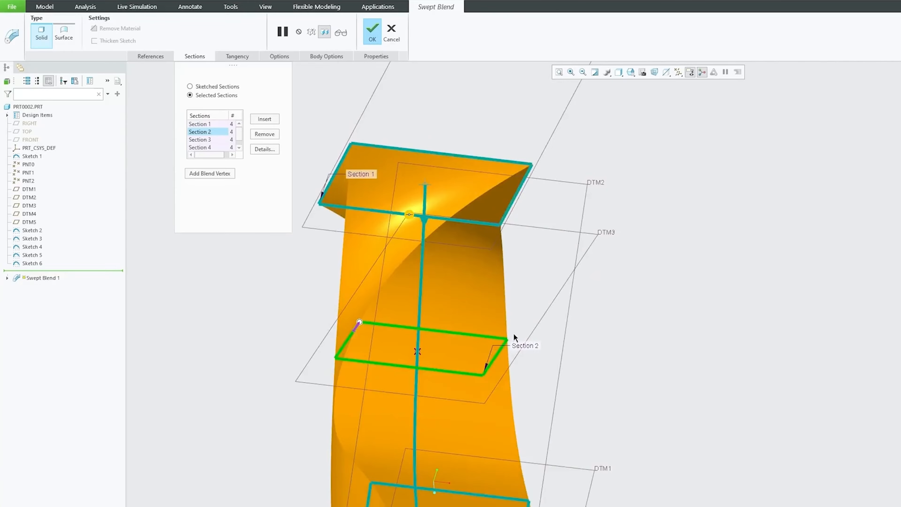
{"action": "left_click_drag", "start_coordinate": [360, 322], "coordinate": [520, 342]}
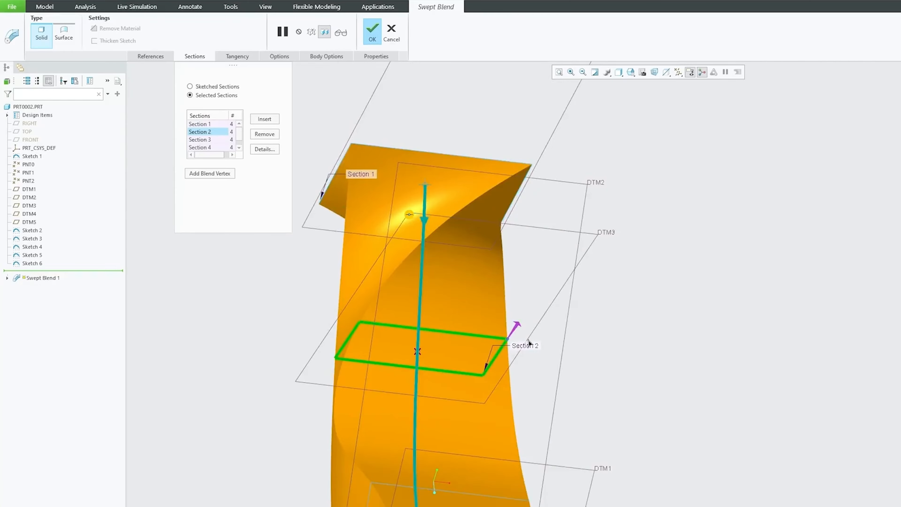
{"action": "mouse_move", "coordinate": [520, 343]}
{"action": "middle_mouse_down"}
{"action": "mouse_move", "coordinate": [587, 305]}
{"action": "mouse_move", "coordinate": [575, 388]}
{"action": "mouse_move", "coordinate": [579, 365]}
{"action": "mouse_move", "coordinate": [524, 301]}
{"action": "middle_mouse_up"}
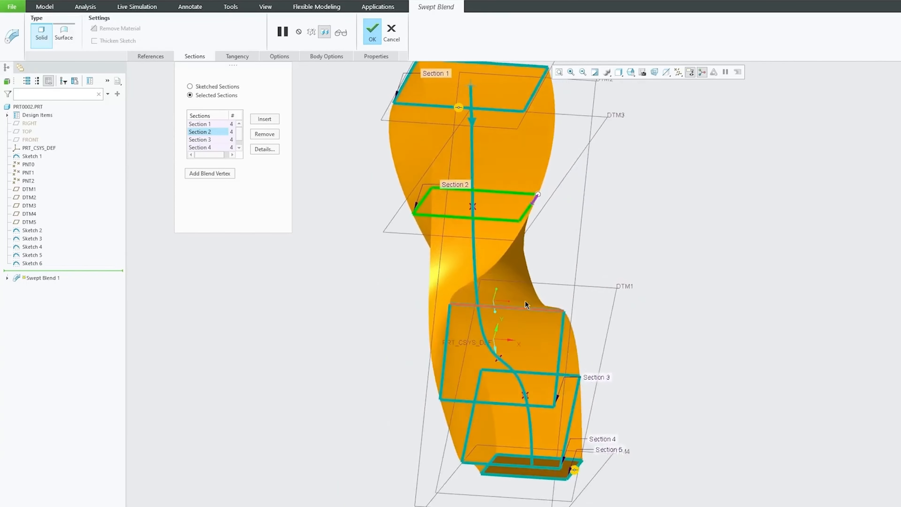
Align the start points of Sections 3, 4 and 5 with Section 2's start corner and complete the swept blend
{"action": "left_click", "coordinate": [200, 147]}
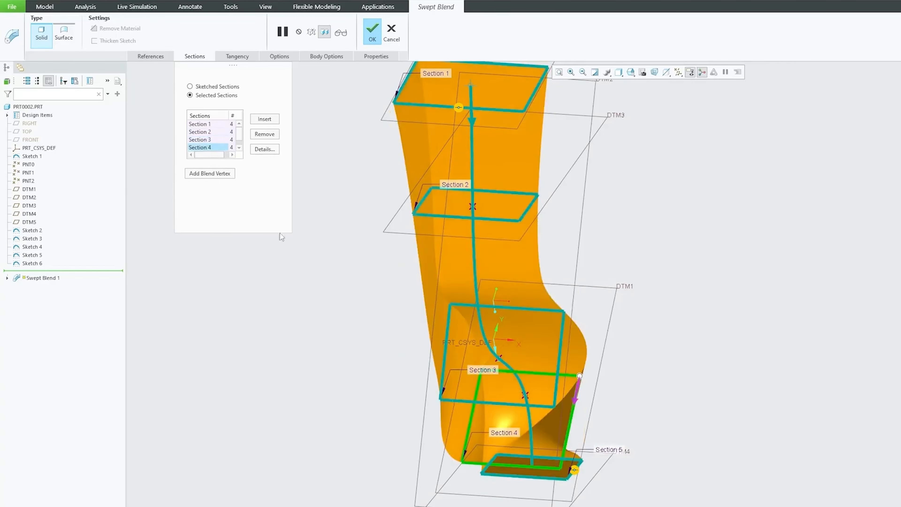
{"action": "left_click", "coordinate": [239, 148]}
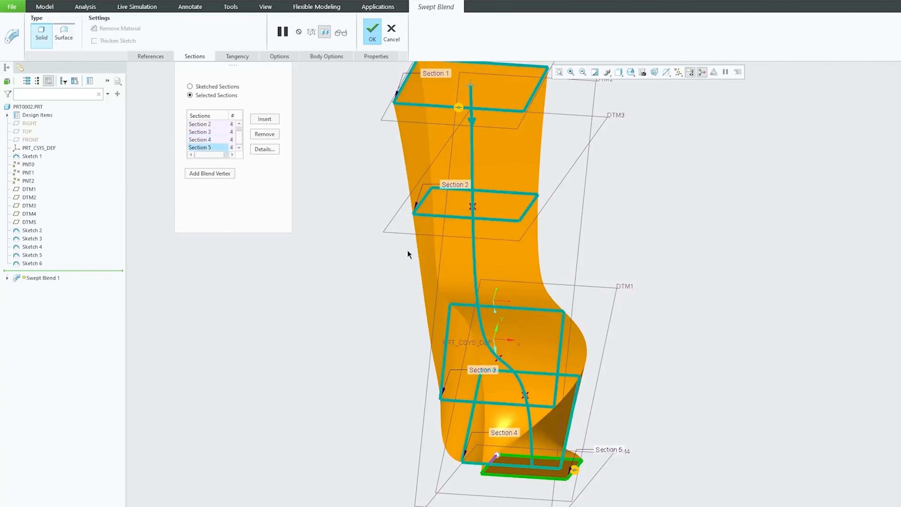
{"action": "left_click", "coordinate": [497, 455]}
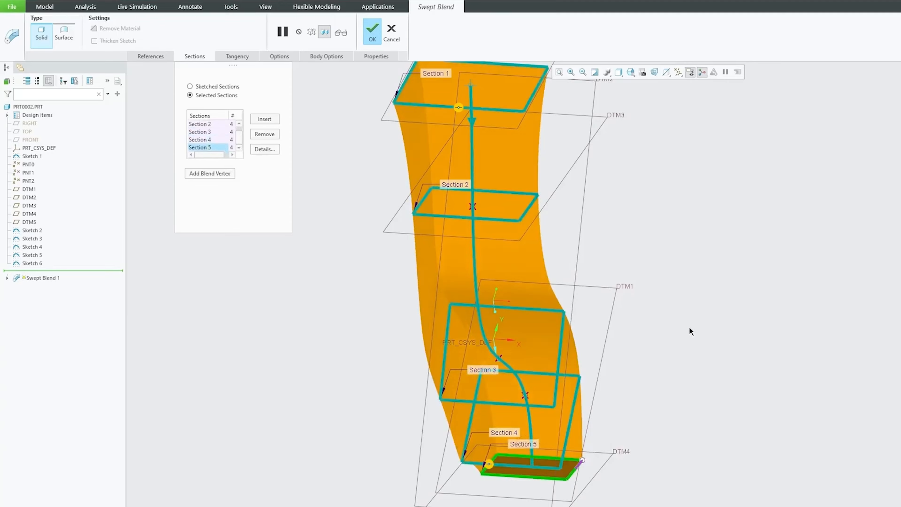
{"action": "middle_click_drag", "start_coordinate": [690, 327], "coordinate": [330, 194]}
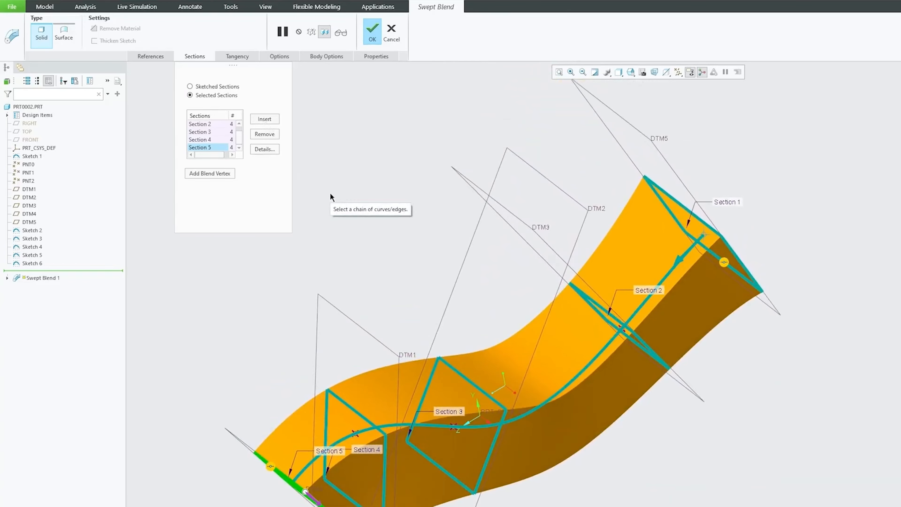
{"action": "middle_click_drag", "start_coordinate": [648, 334], "coordinate": [560, 174]}
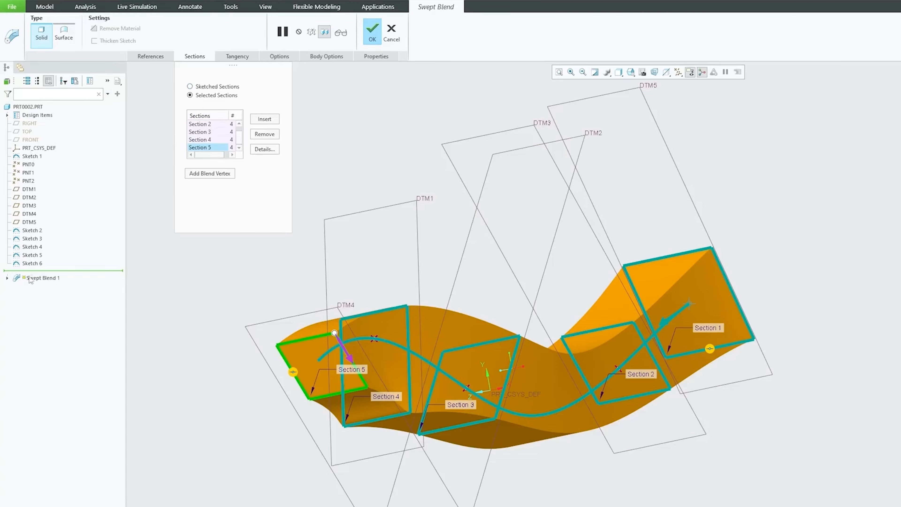
{"action": "left_click", "coordinate": [371, 34]}
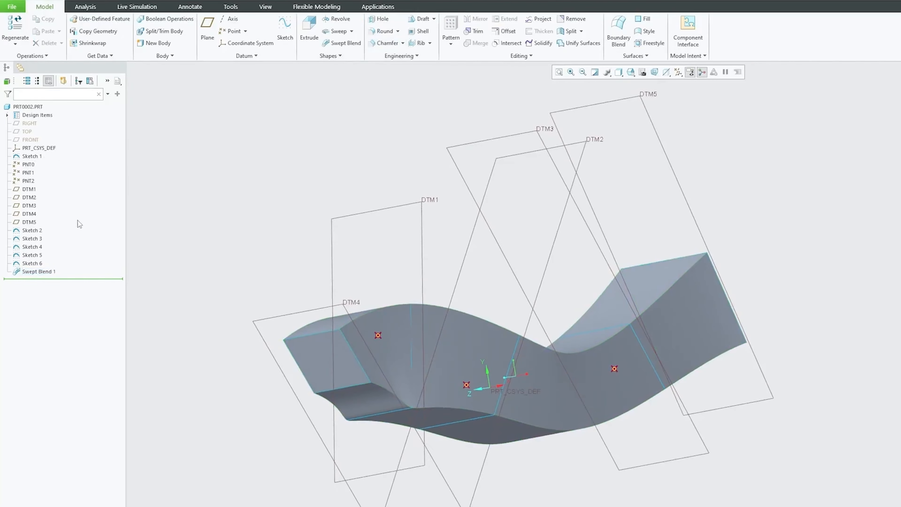
Group the features from PNT0 through Sketch 6 in the model tree into a local group
{"action": "left_click", "coordinate": [35, 264]}
{"action": "left_click", "coordinate": [28, 163], "text": "shift"}
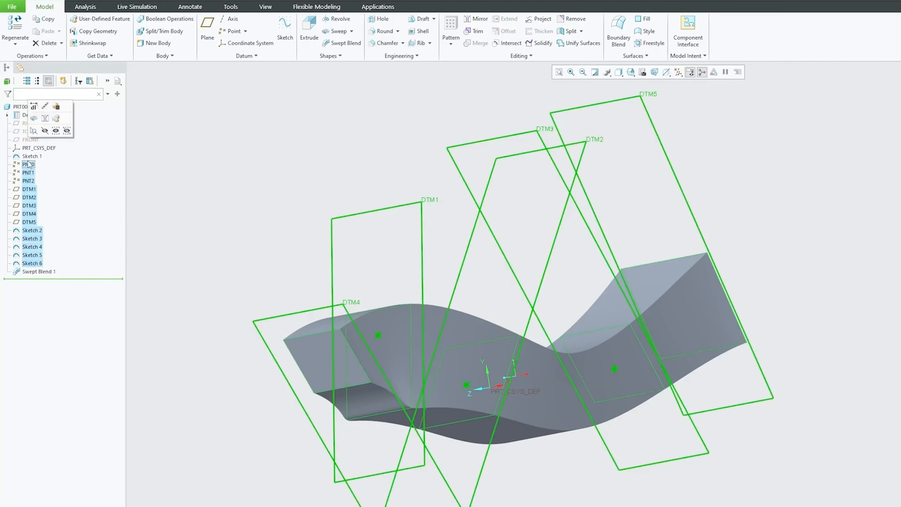
{"action": "left_click", "coordinate": [61, 120]}
{"action": "left_click", "coordinate": [235, 144]}
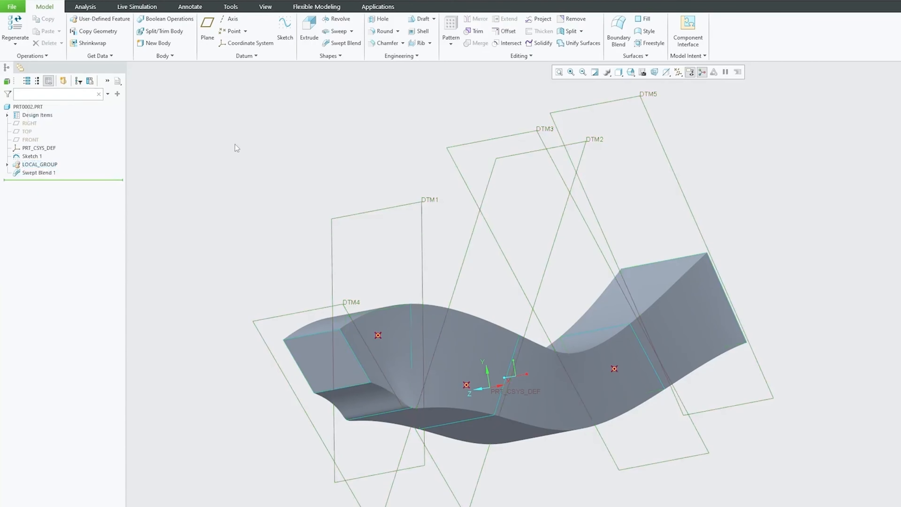
{"action": "middle_click_drag", "start_coordinate": [235, 144], "coordinate": [281, 199]}
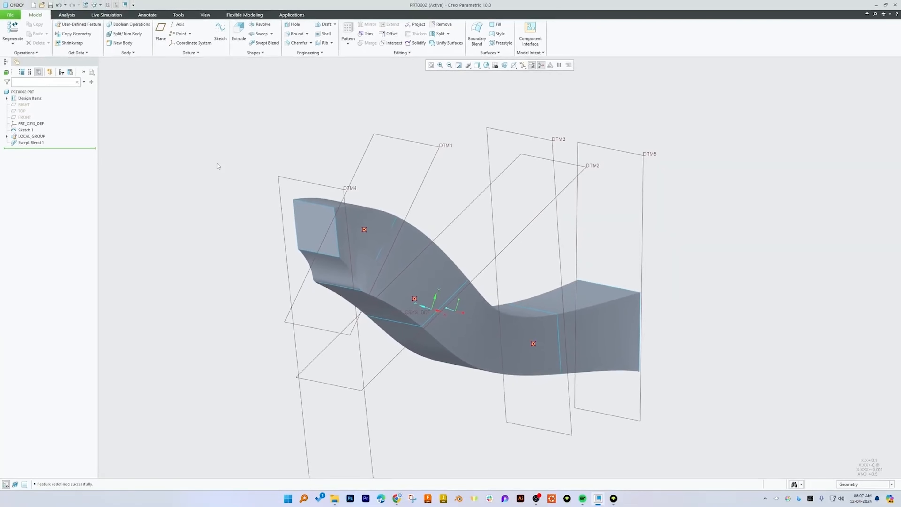
{"action": "middle_click_drag", "start_coordinate": [217, 164], "coordinate": [225, 163], "text": "shift"}
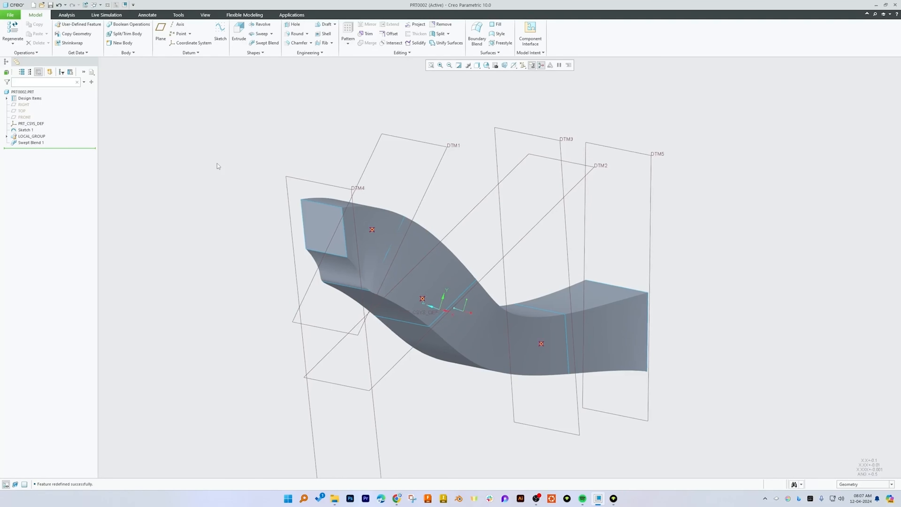